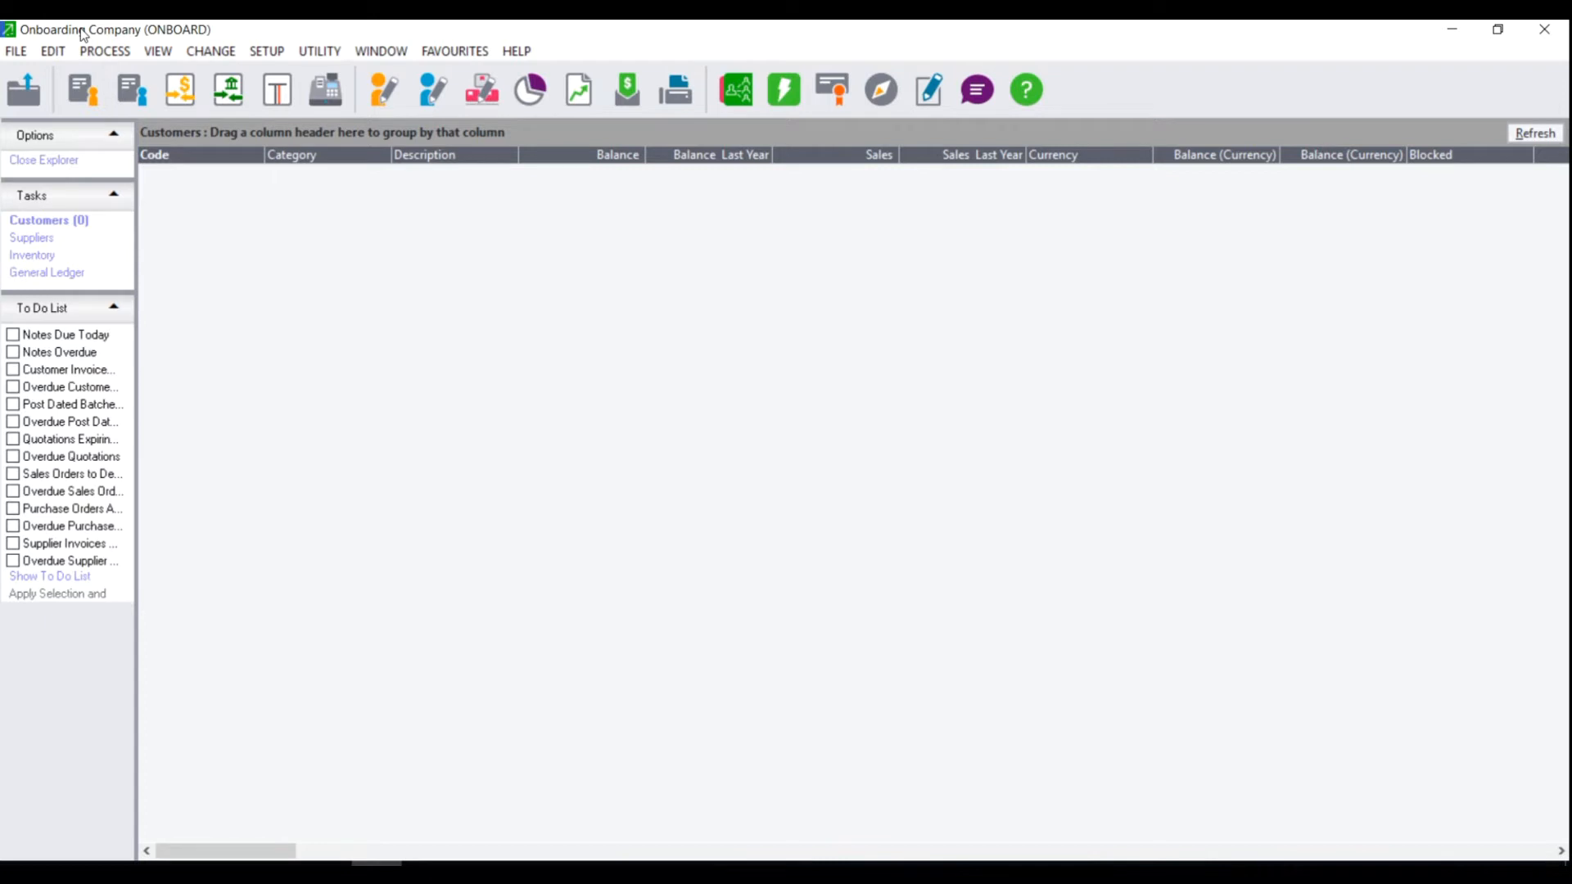
# Open the Edit Customer Accounts form from the Edit > Customers menu.
pyautogui.click(53, 51)
pyautogui.moveTo(96, 104)
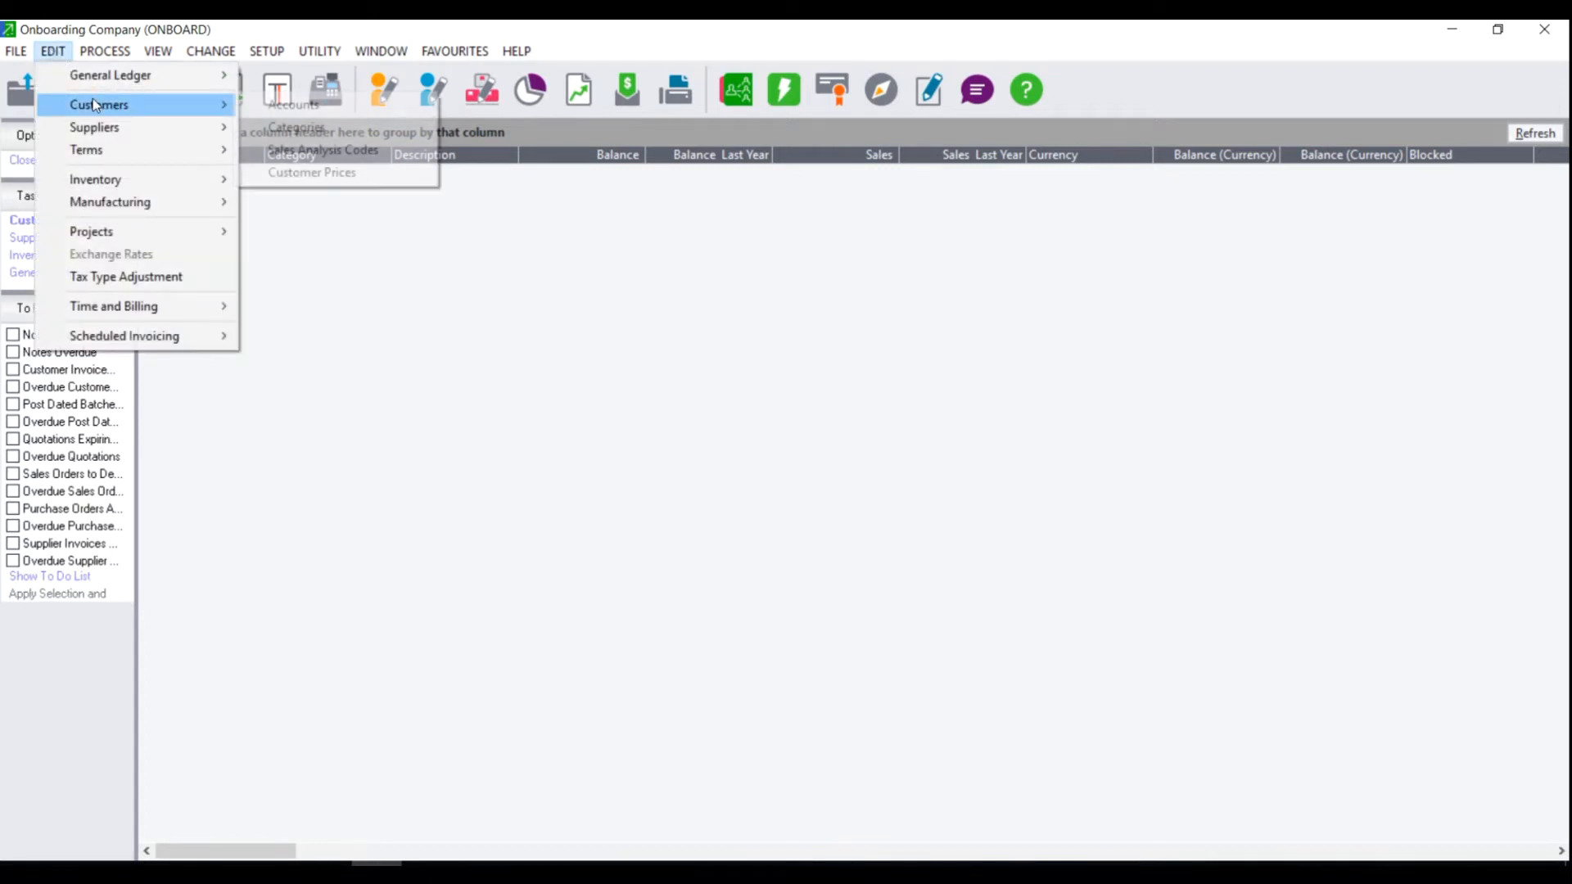
pyautogui.click(351, 108)
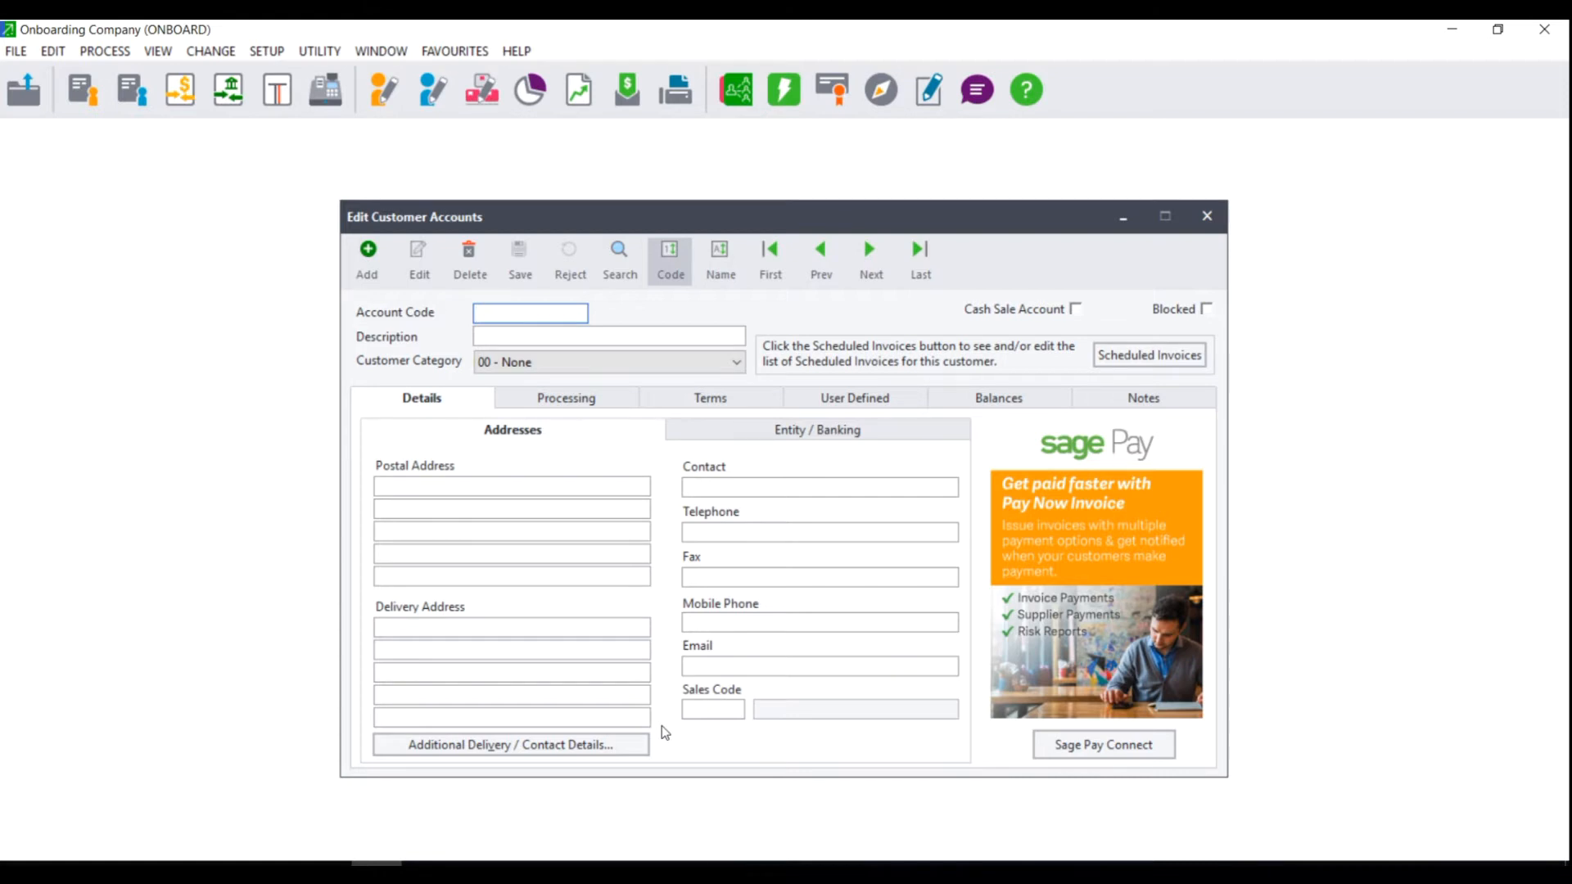
# Enter account code CUS001 with the description 'Customer 001'.
pyautogui.write('CUS001')
pyautogui.click(494, 332)
pyautogui.write('Customer')
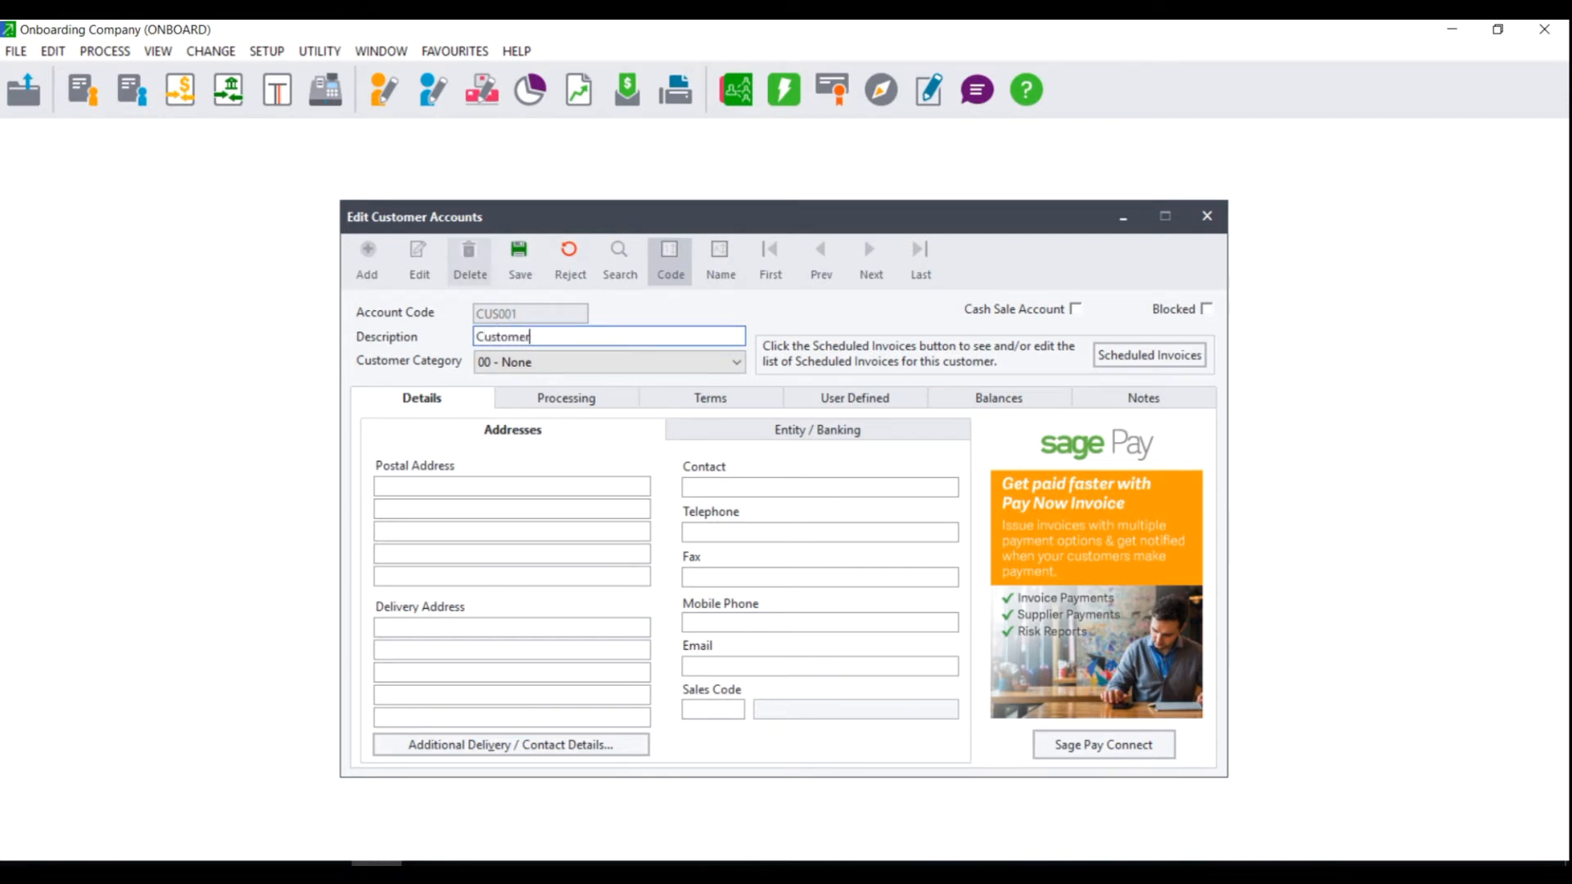
pyautogui.write(' 001')
# On the Details tab, fill in the contact person's name and e-mail address.
pyautogui.click(414, 401)
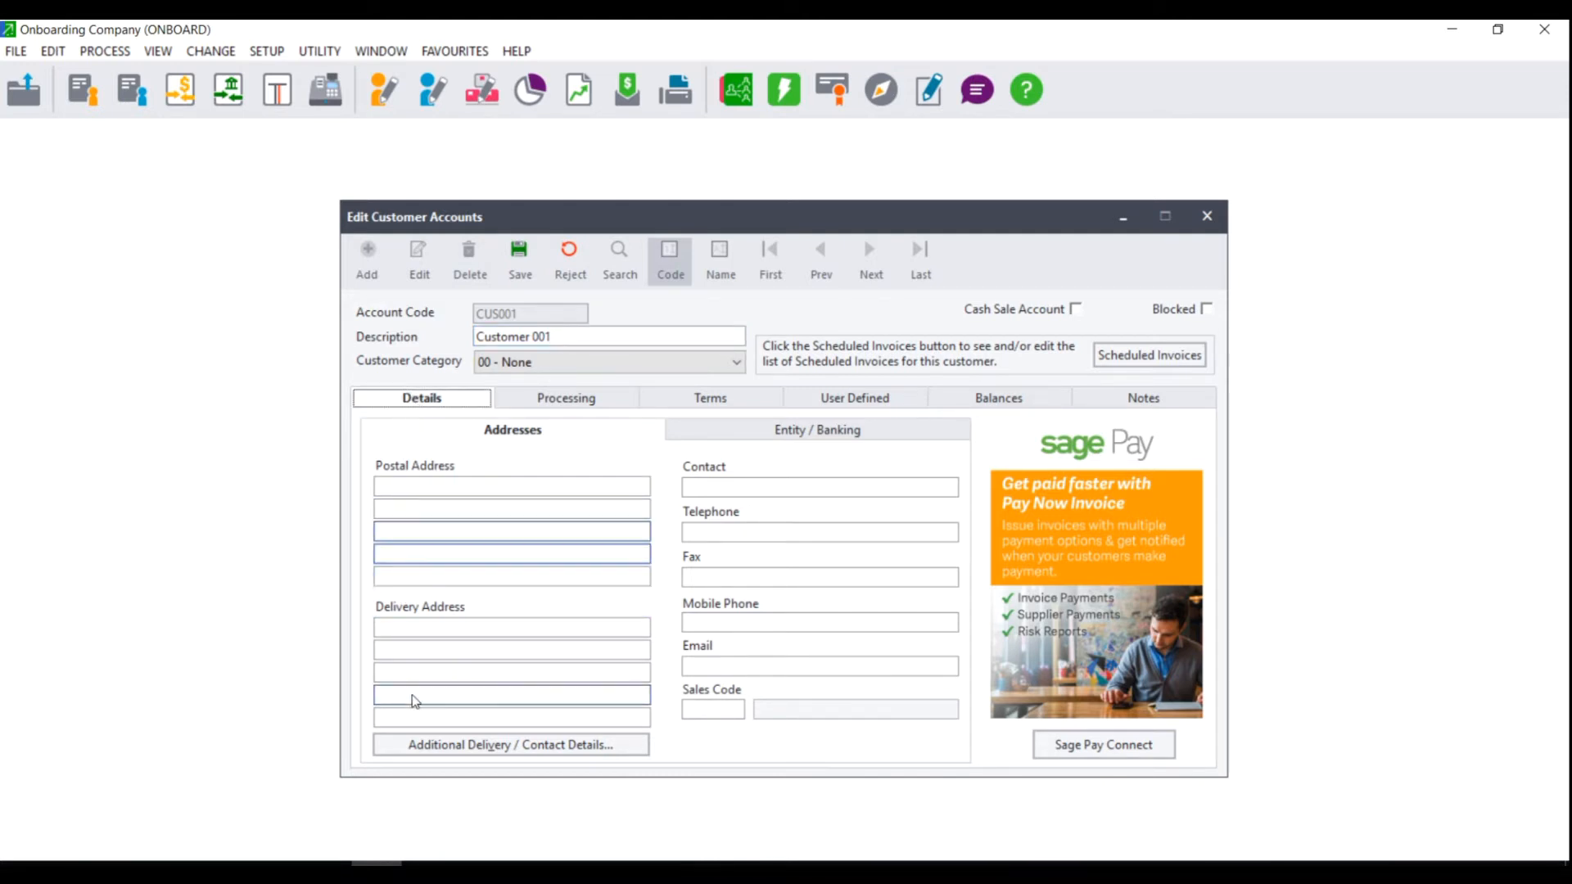
pyautogui.click(721, 485)
pyautogui.write('Sarah')
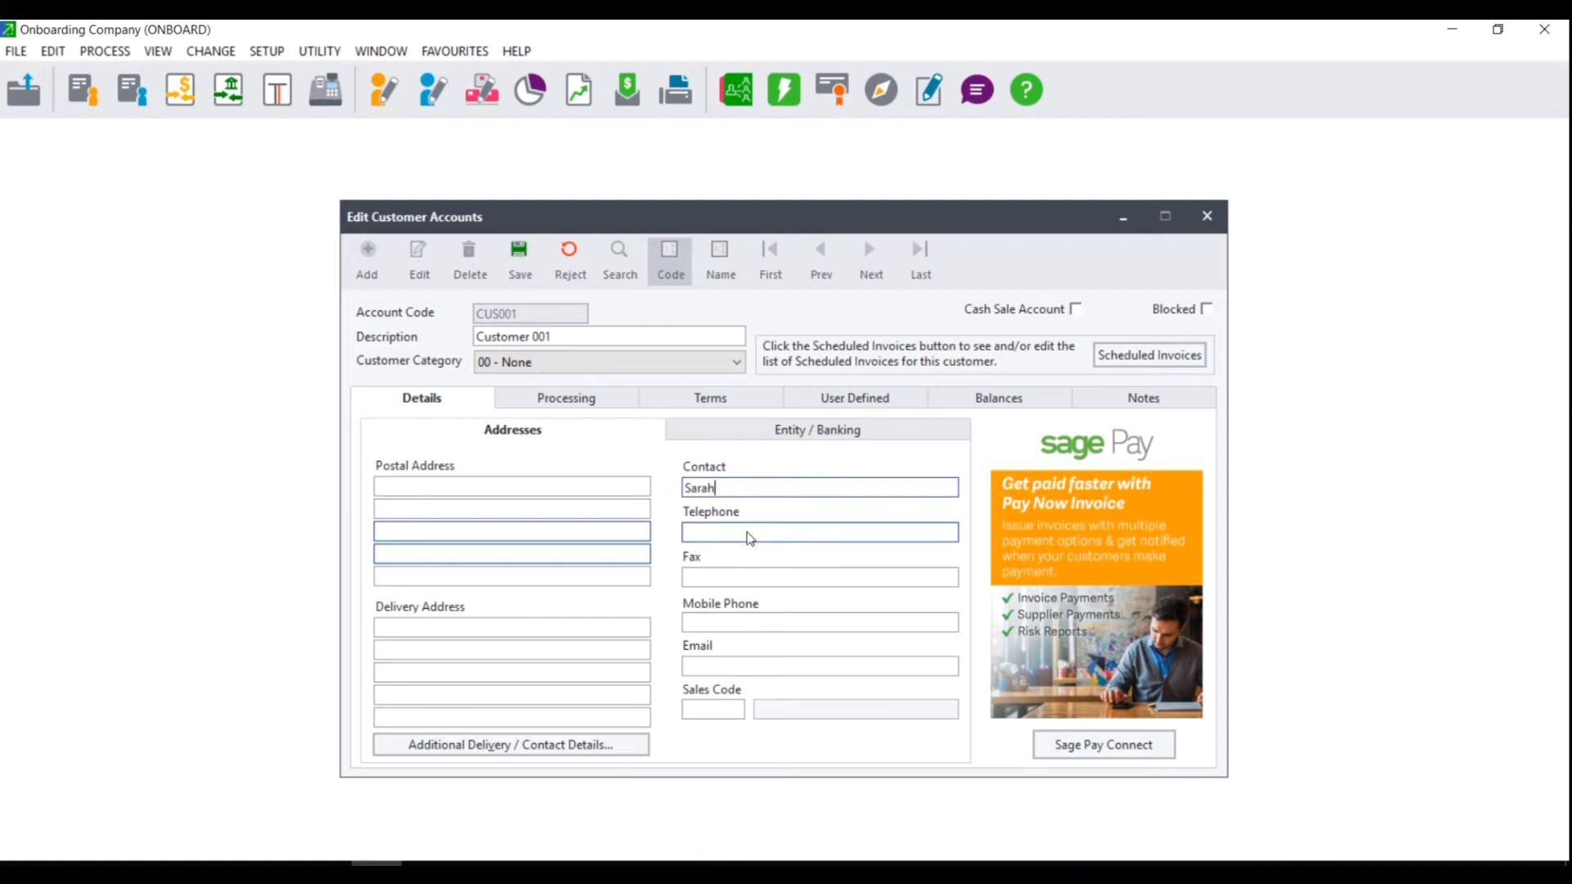
pyautogui.click(712, 665)
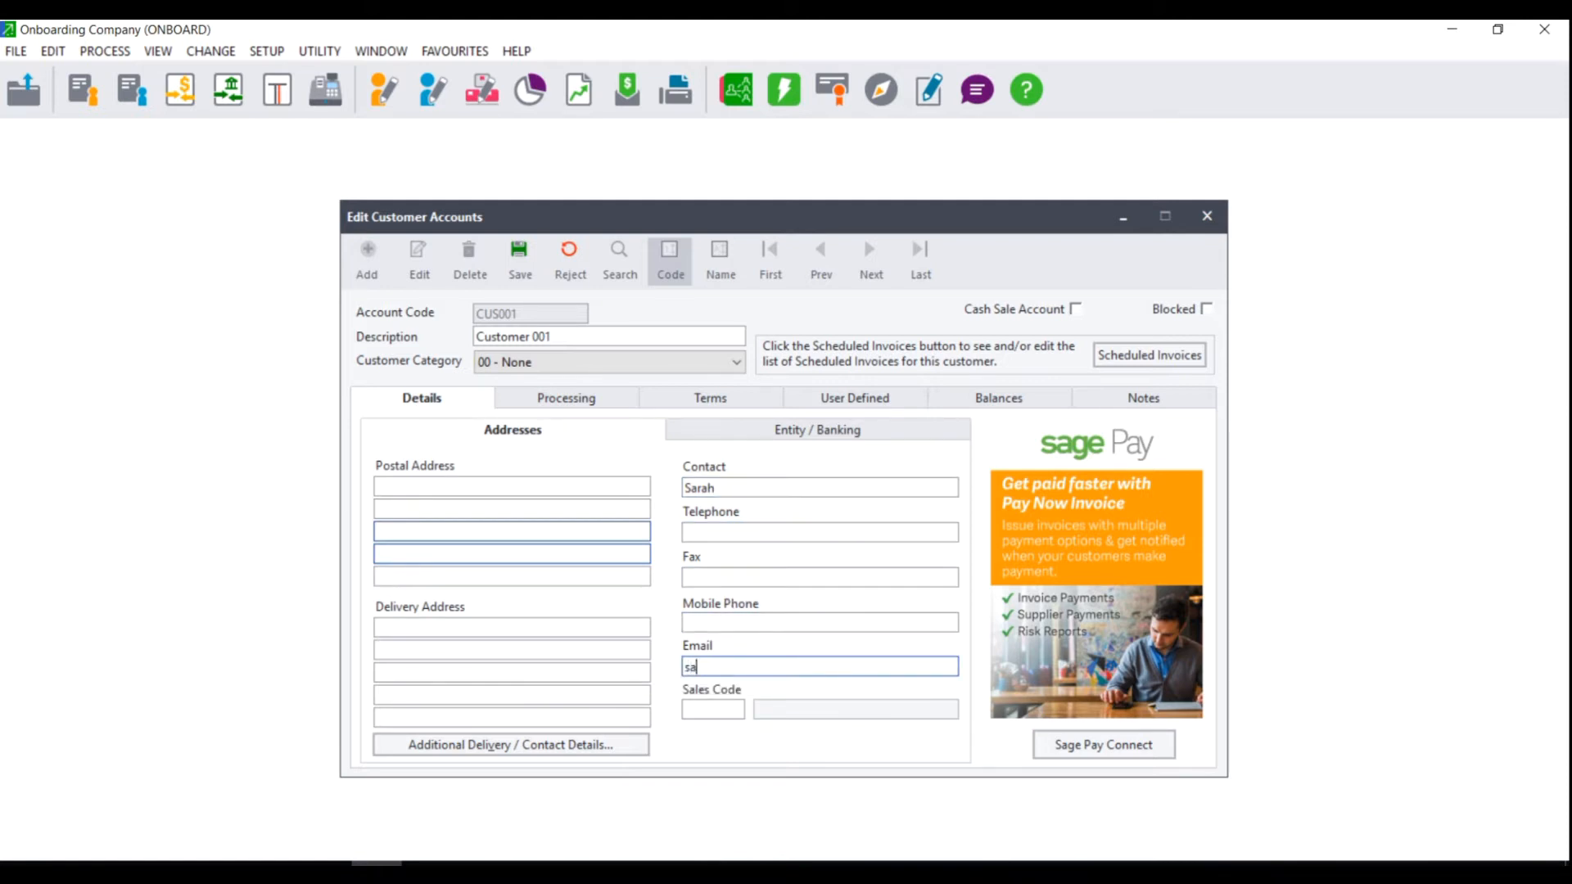
pyautogui.click(712, 709)
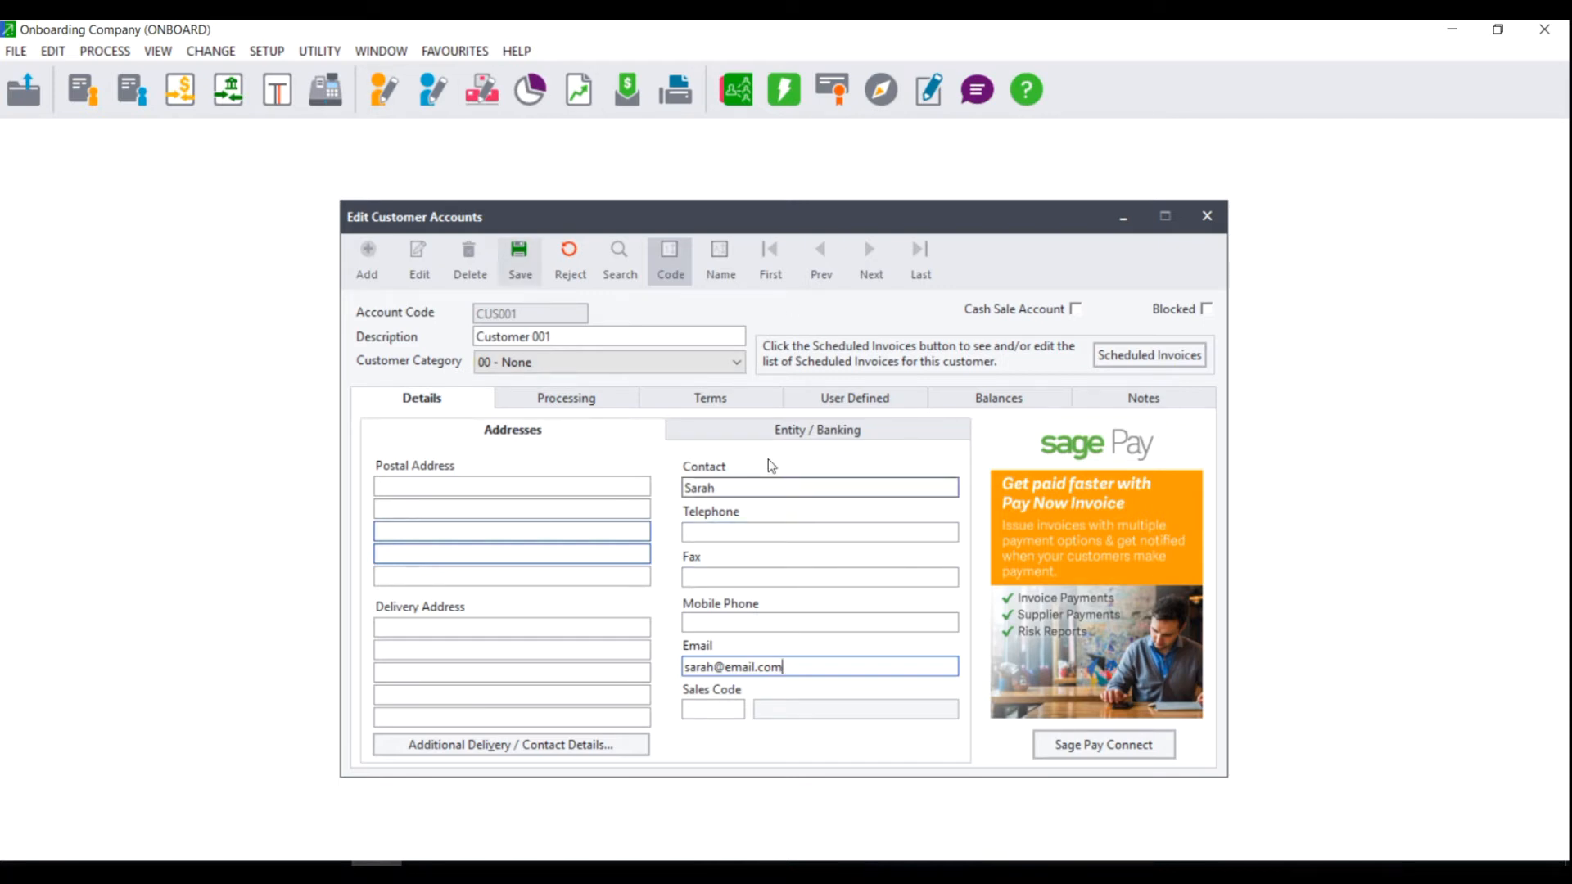
pyautogui.click(552, 403)
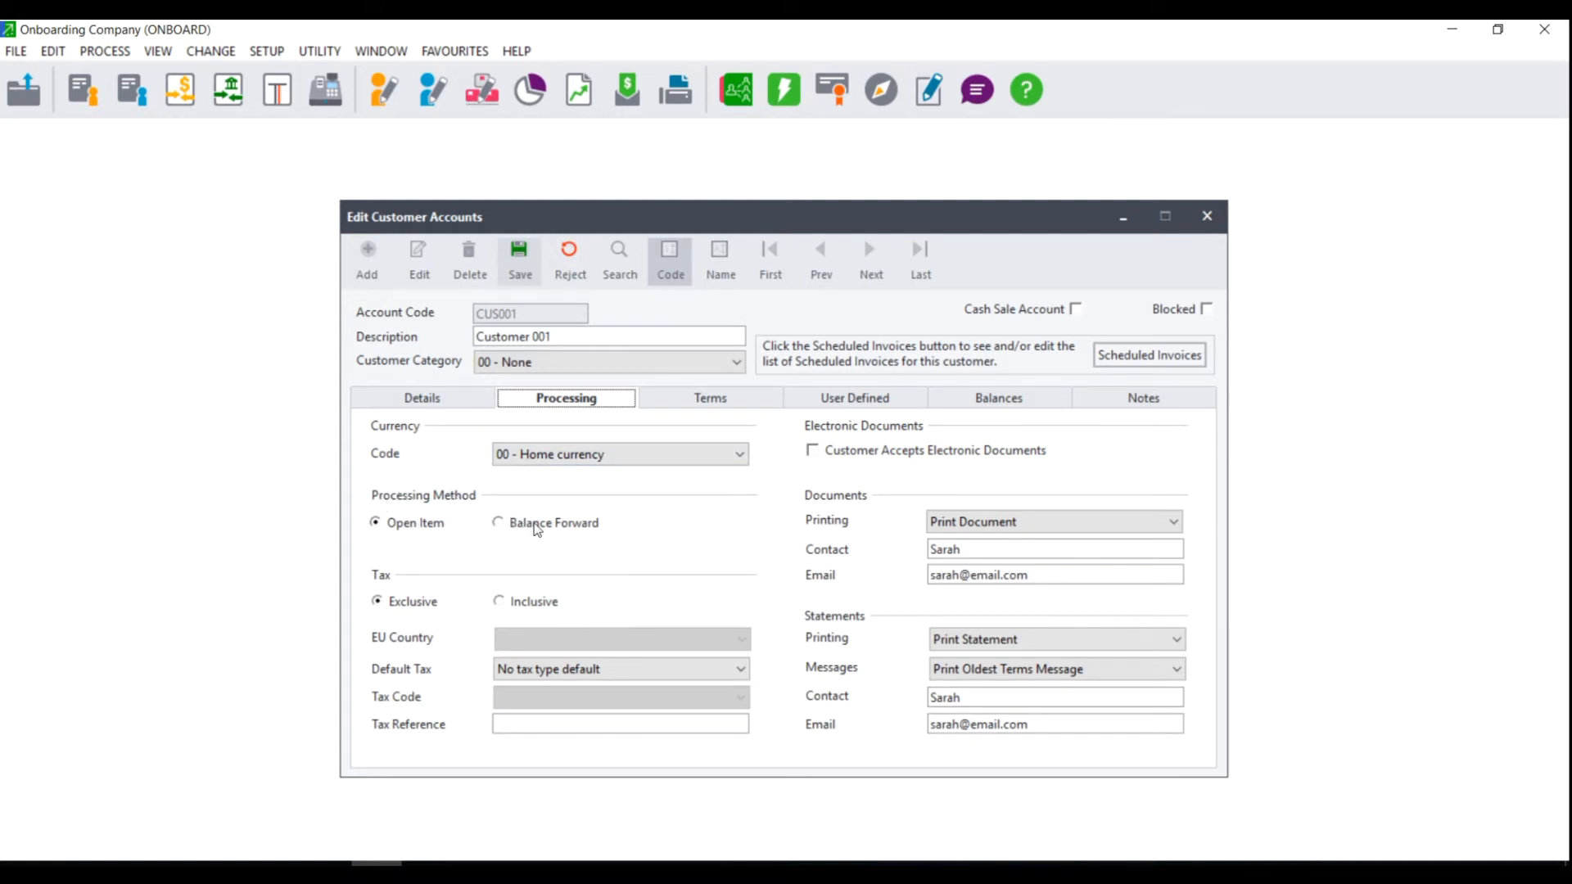
# Keep Open Item processing and Exclusive tax after trying Balance Forward and Inclusive.
pyautogui.click(399, 524)
pyautogui.click(558, 536)
pyautogui.click(378, 522)
pyautogui.click(408, 604)
pyautogui.click(524, 604)
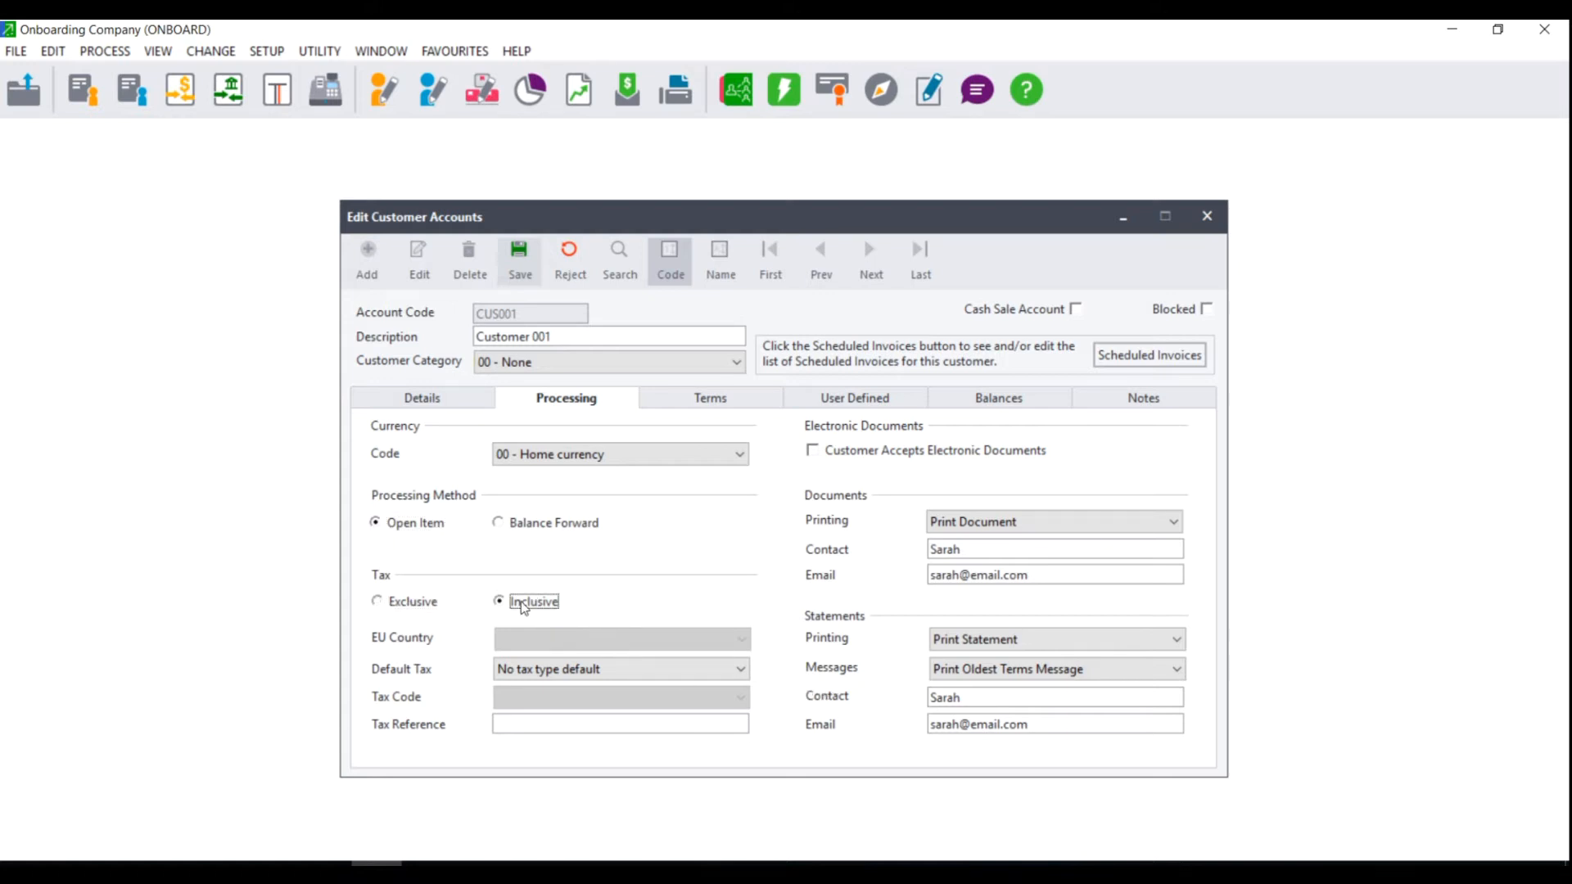
pyautogui.click(399, 603)
pyautogui.click(573, 671)
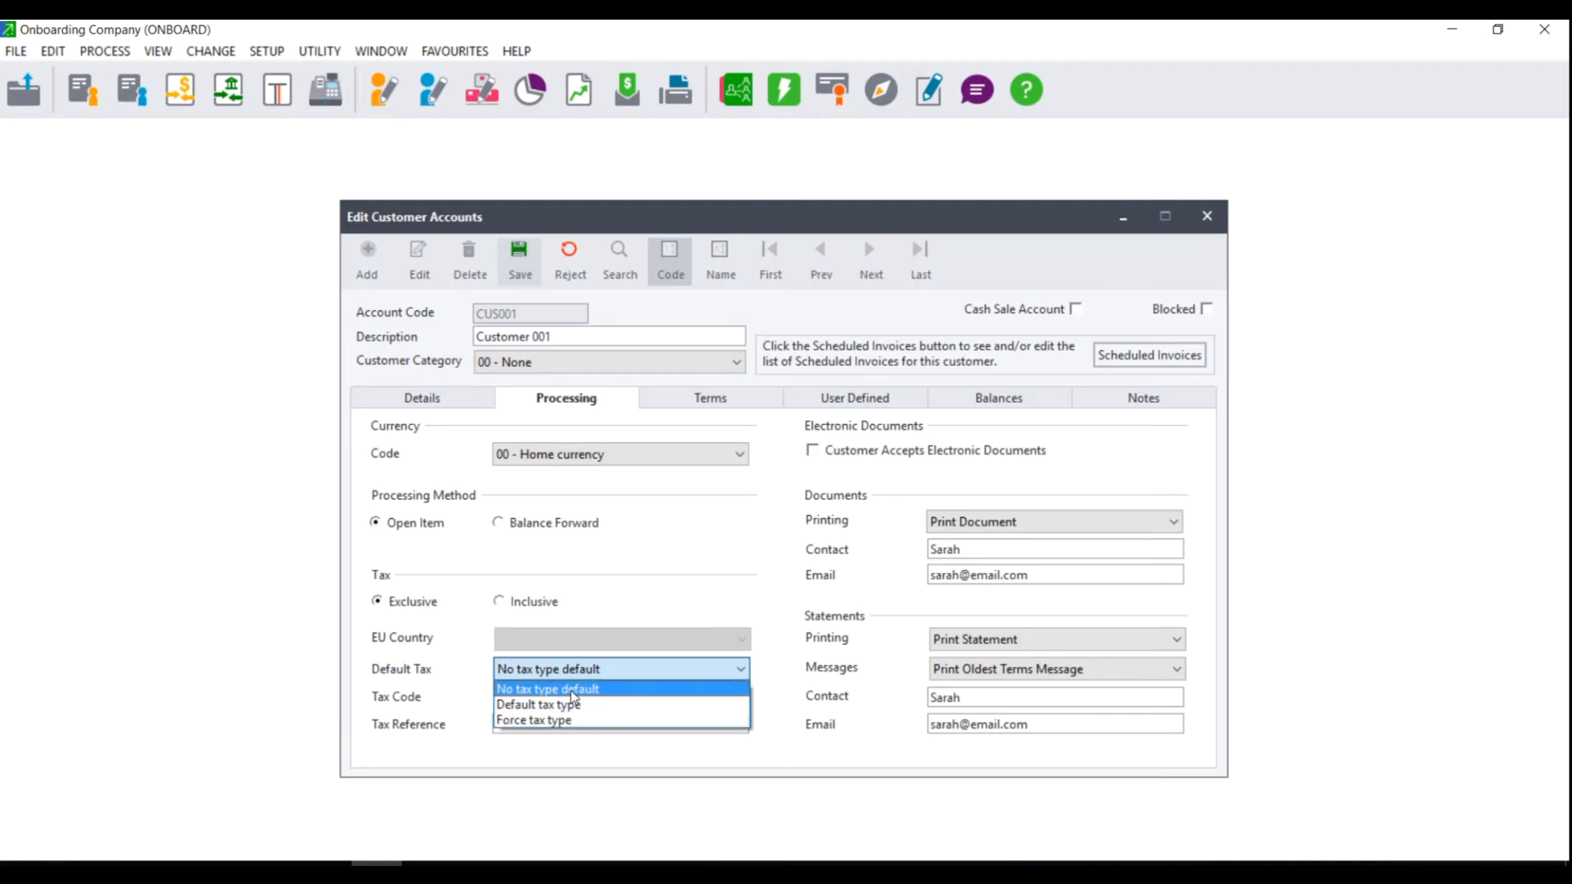
# Use Default tax type with tax code 01 - Vat - Standard rated (14%), accepting electronic documents.
pyautogui.click(563, 703)
pyautogui.click(562, 702)
pyautogui.click(550, 728)
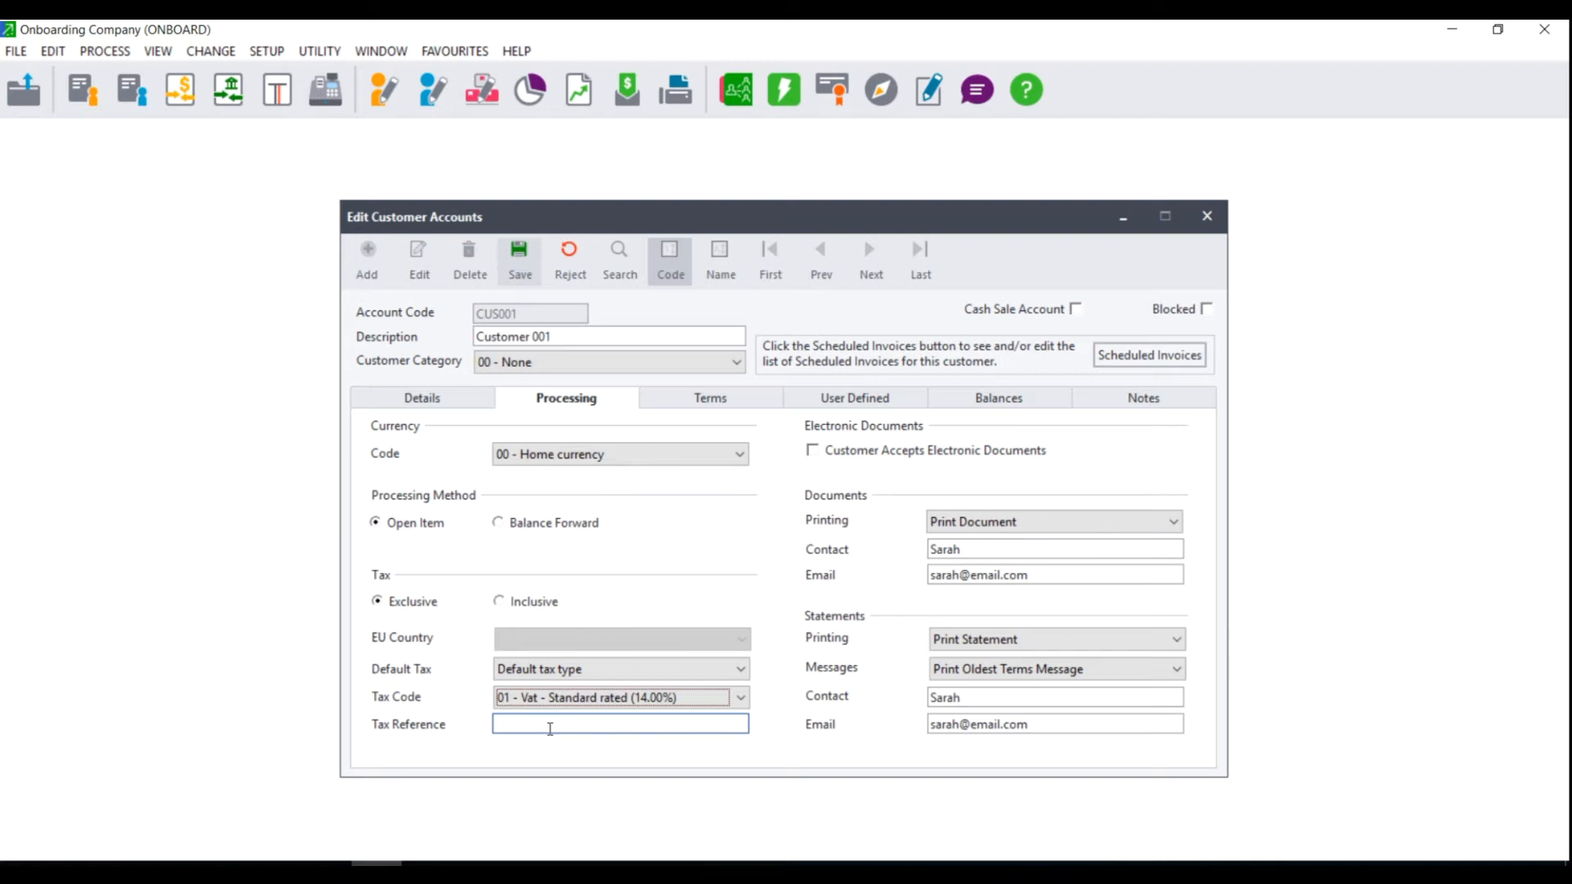
pyautogui.click(576, 665)
pyautogui.click(570, 722)
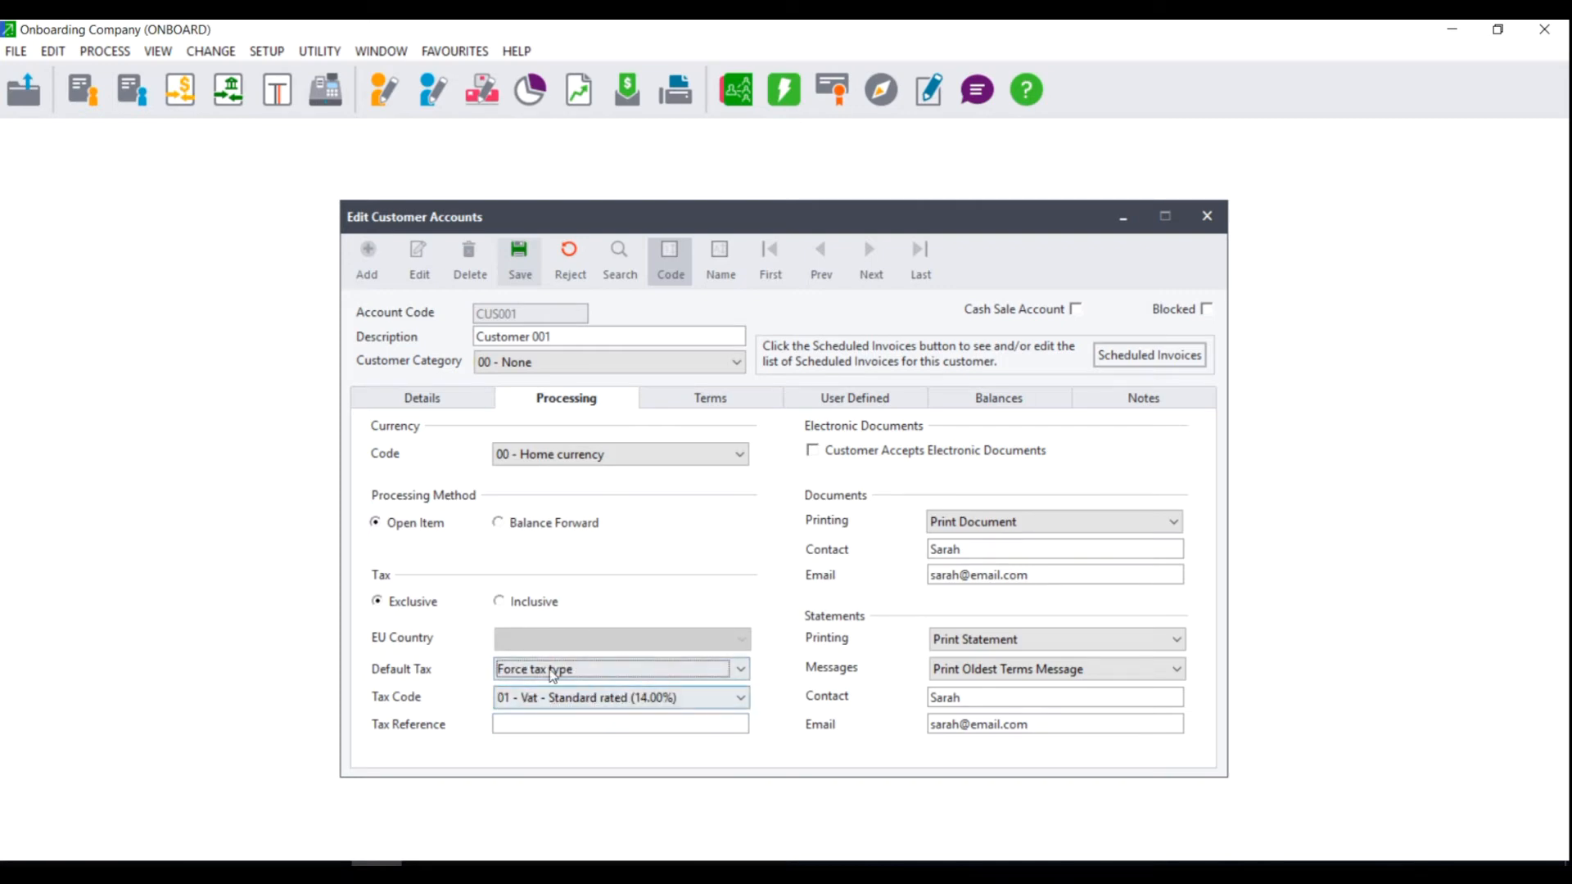
pyautogui.click(543, 672)
pyautogui.click(552, 704)
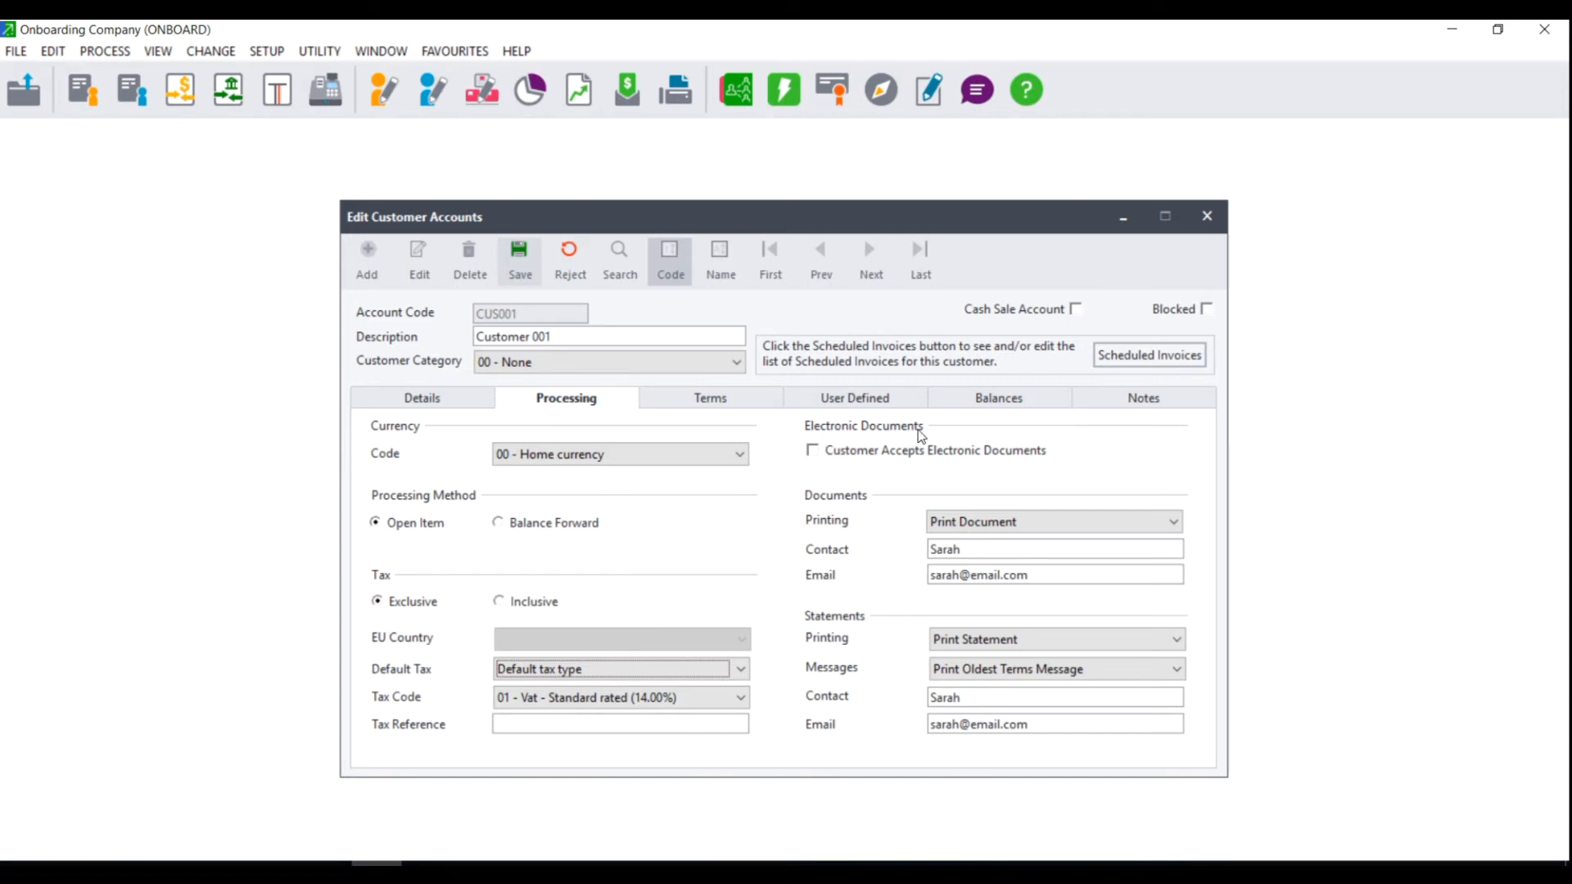
pyautogui.click(811, 452)
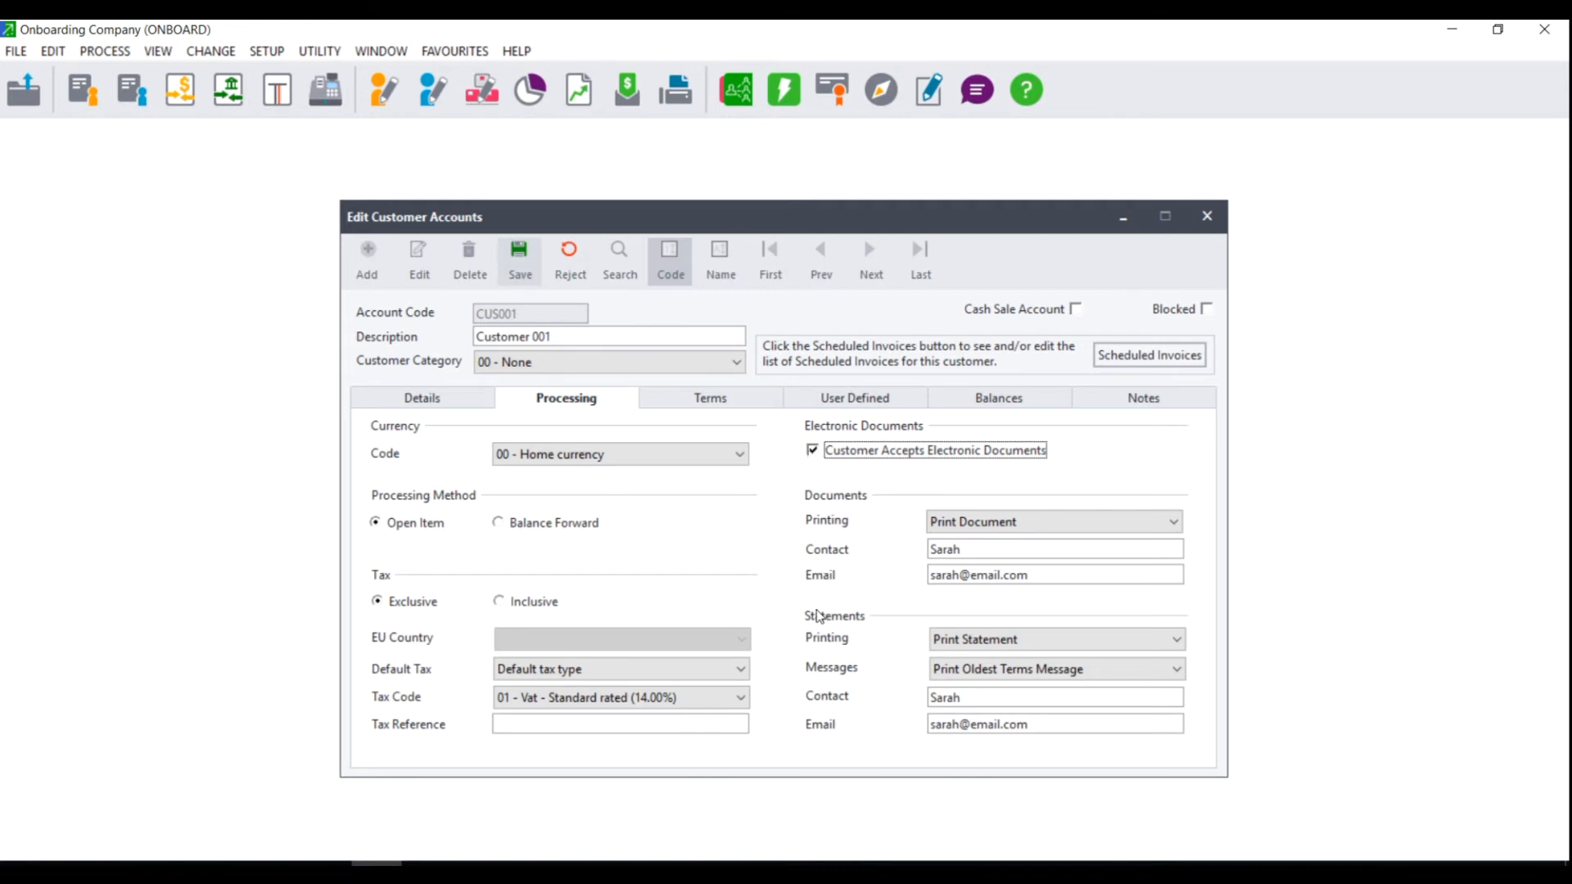
# Set documents to Print and Email Document and statements to Print and Email Statement.
pyautogui.click(1062, 522)
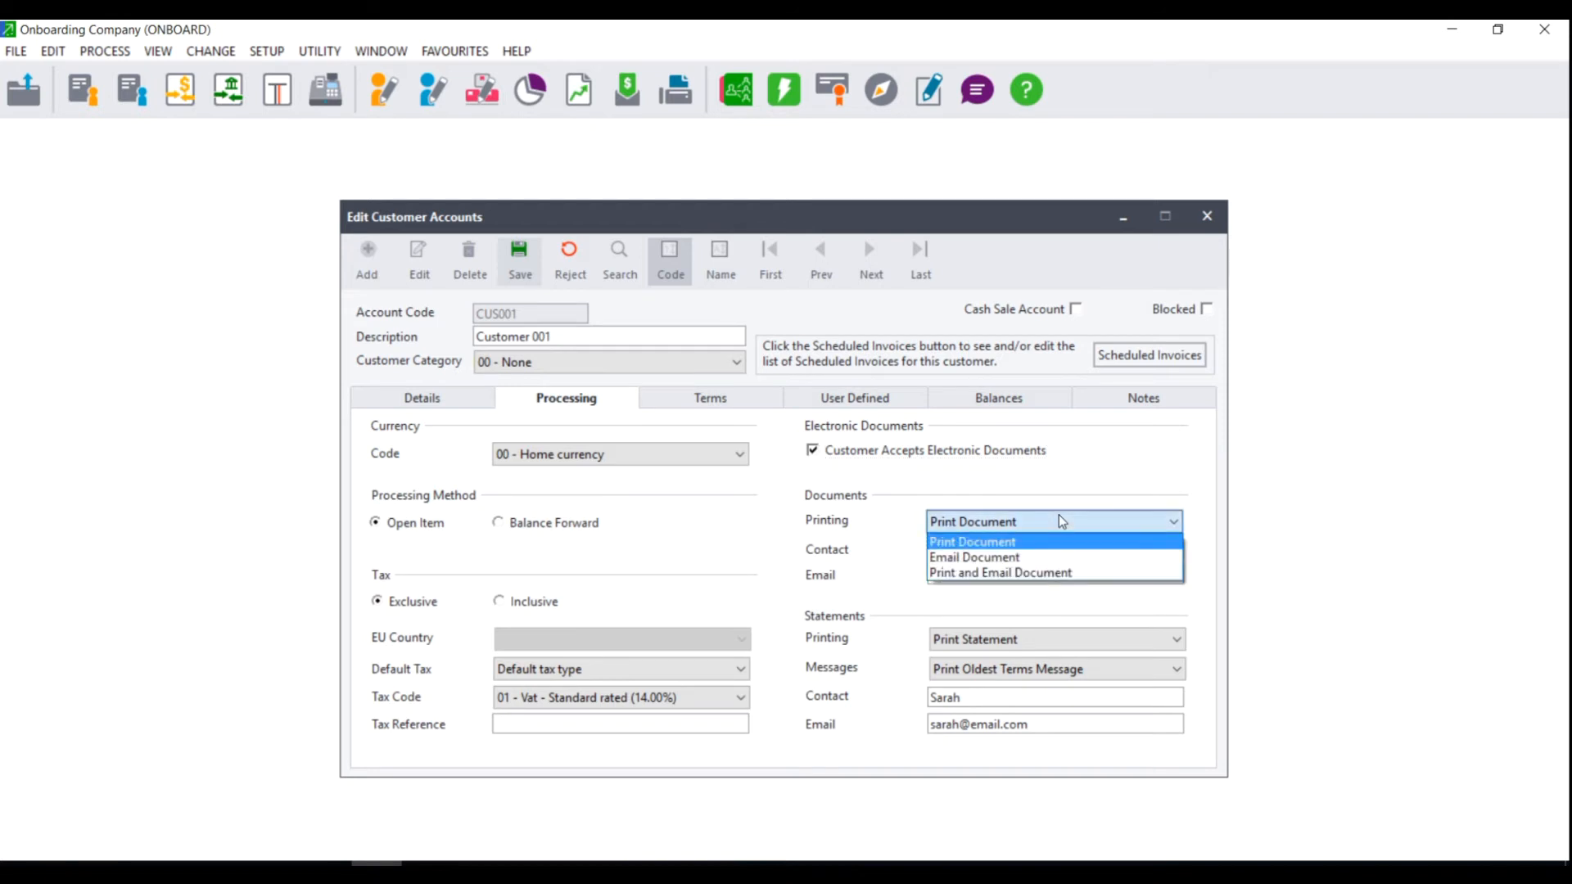
pyautogui.click(1015, 573)
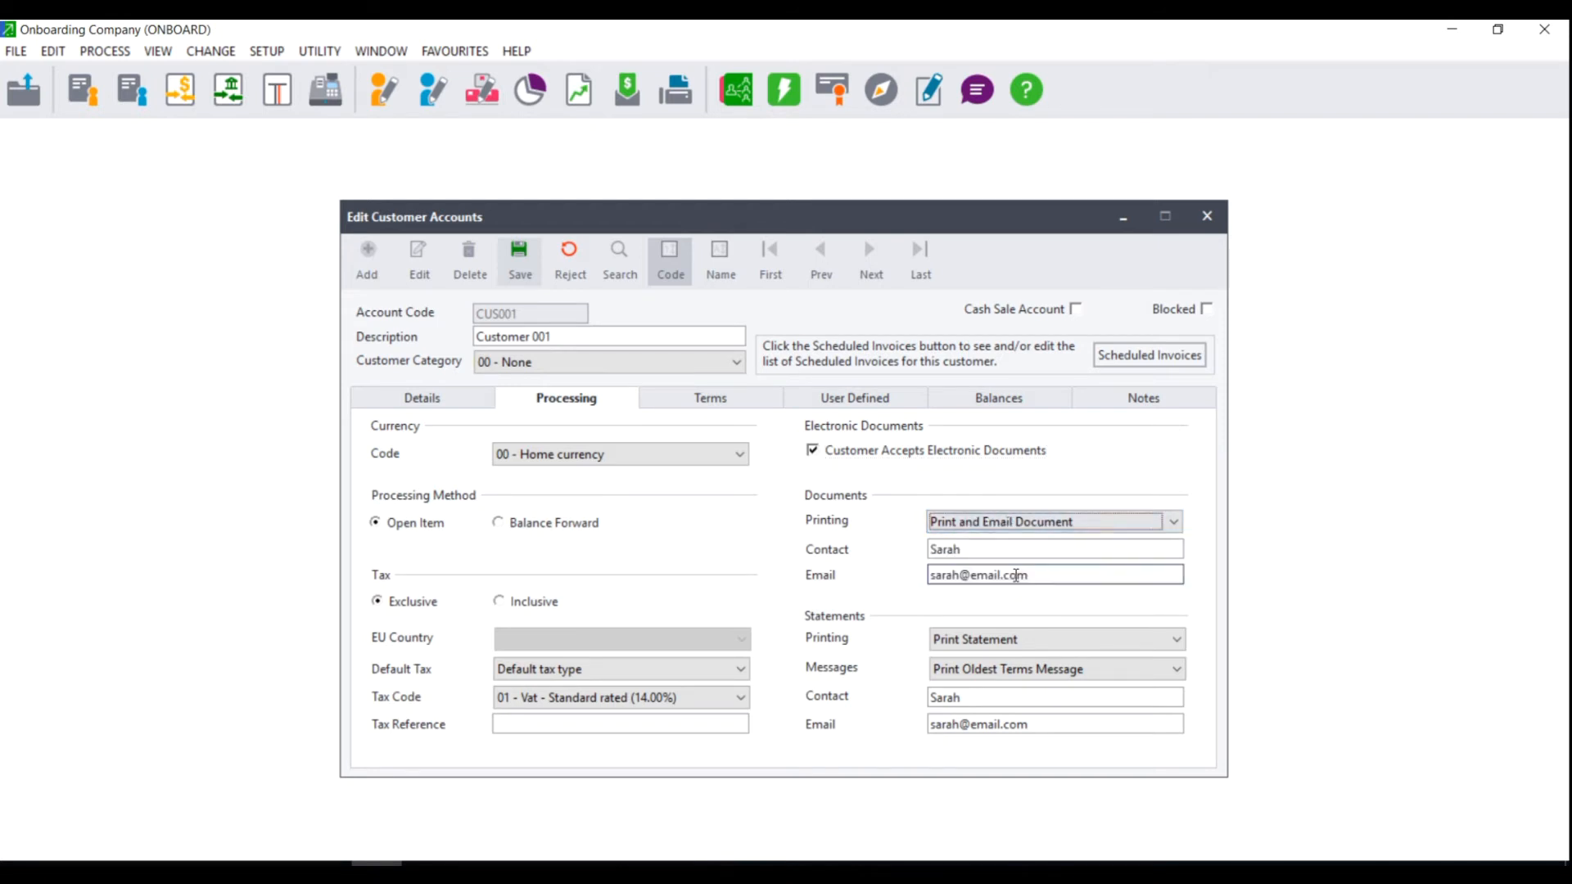
pyautogui.click(1002, 639)
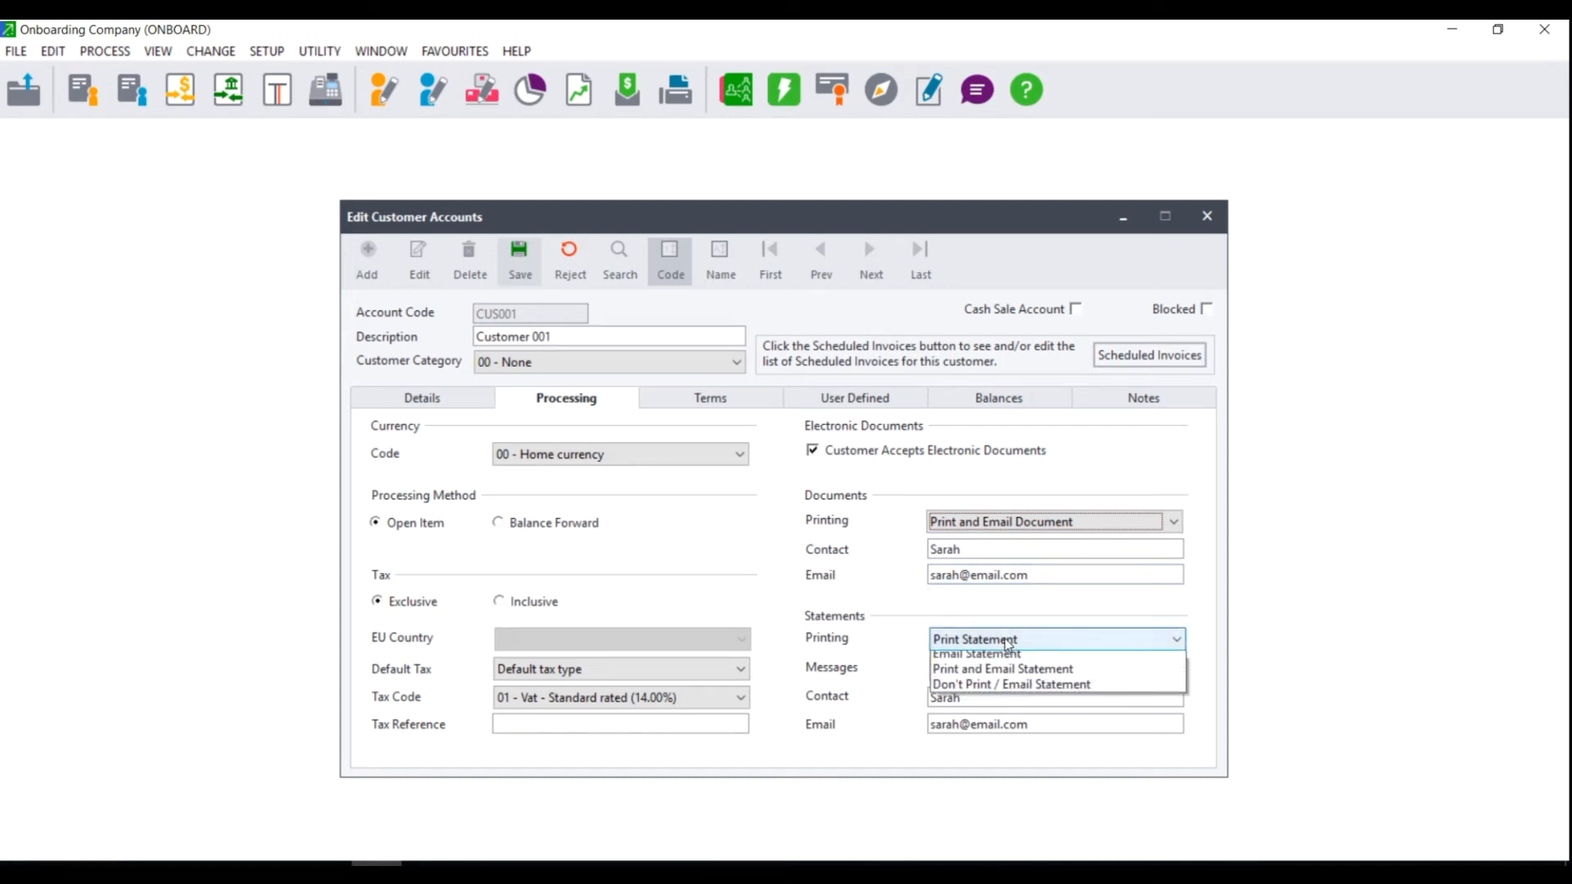
pyautogui.click(998, 691)
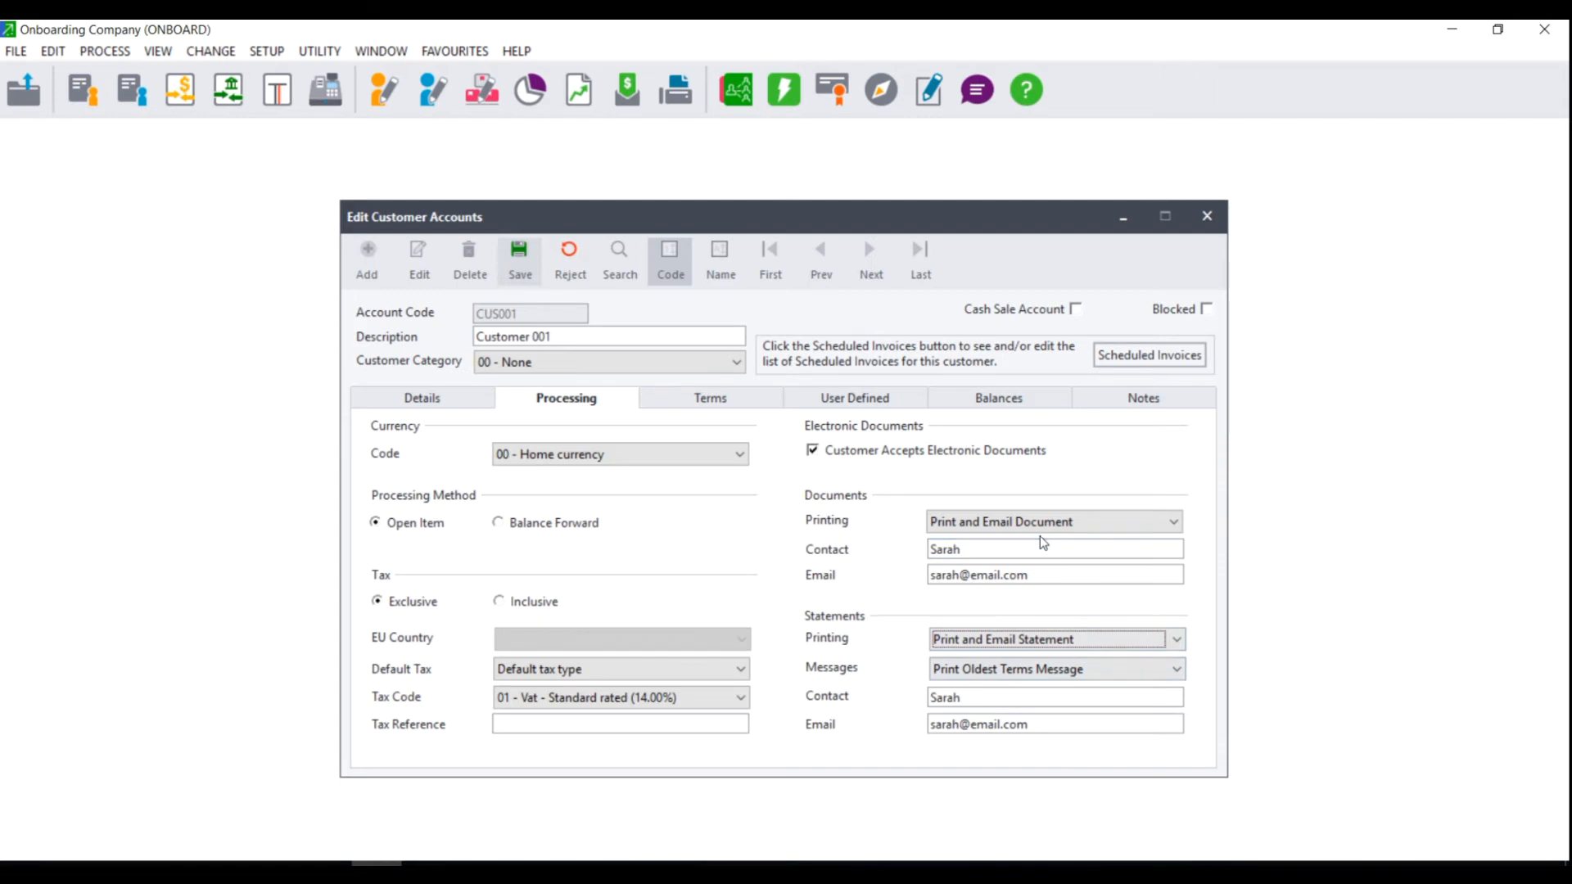
pyautogui.click(733, 410)
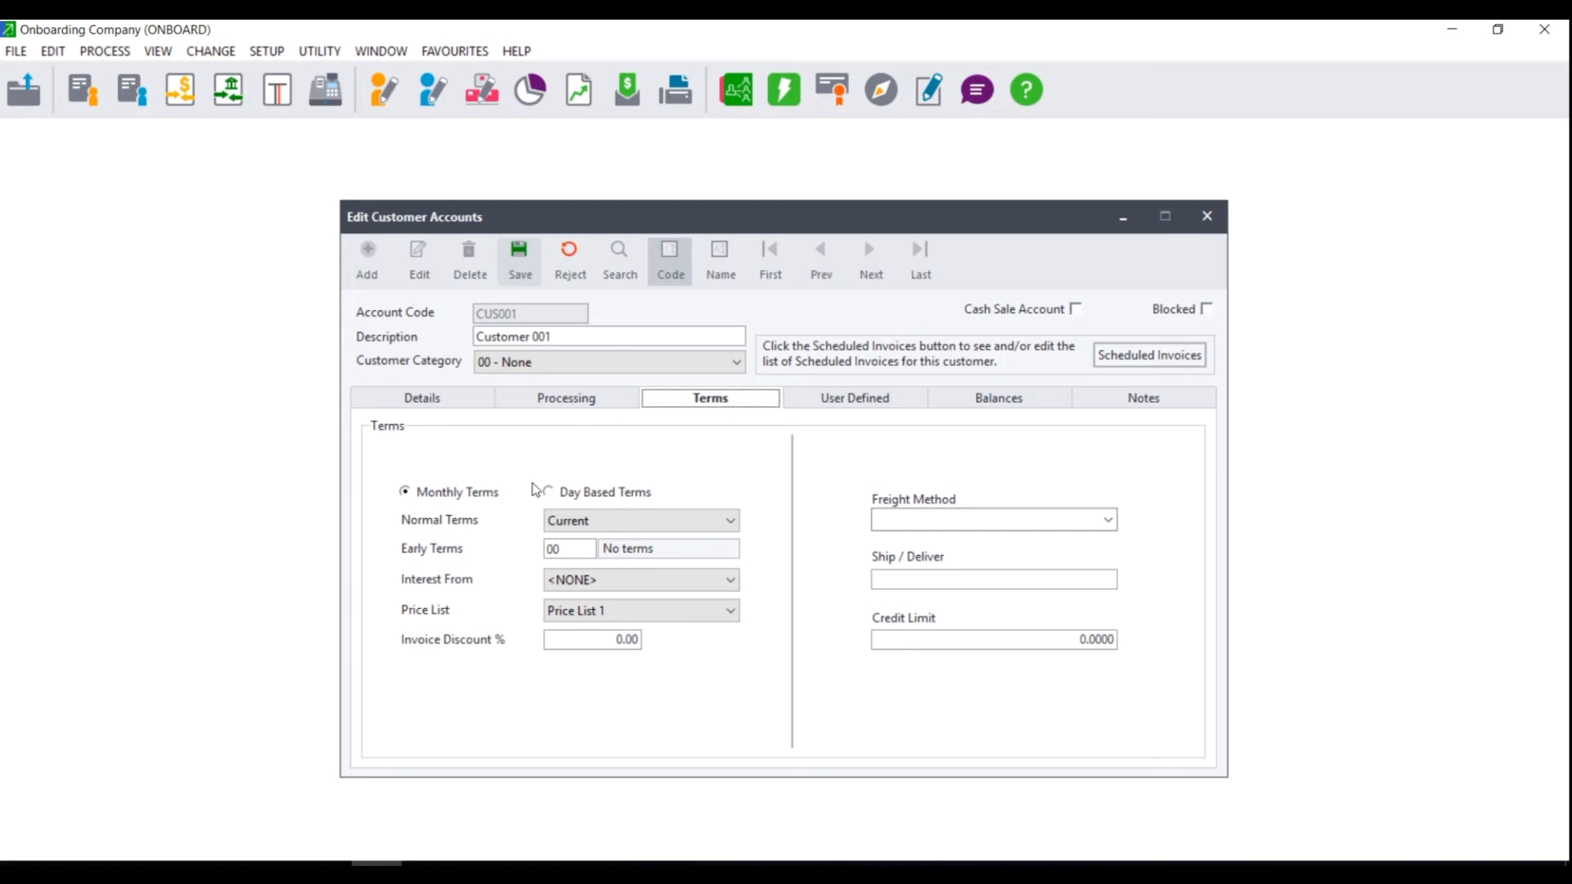
# Switch the customer to Day Based Terms and look up the Normal Payment Terms list.
pyautogui.click(631, 493)
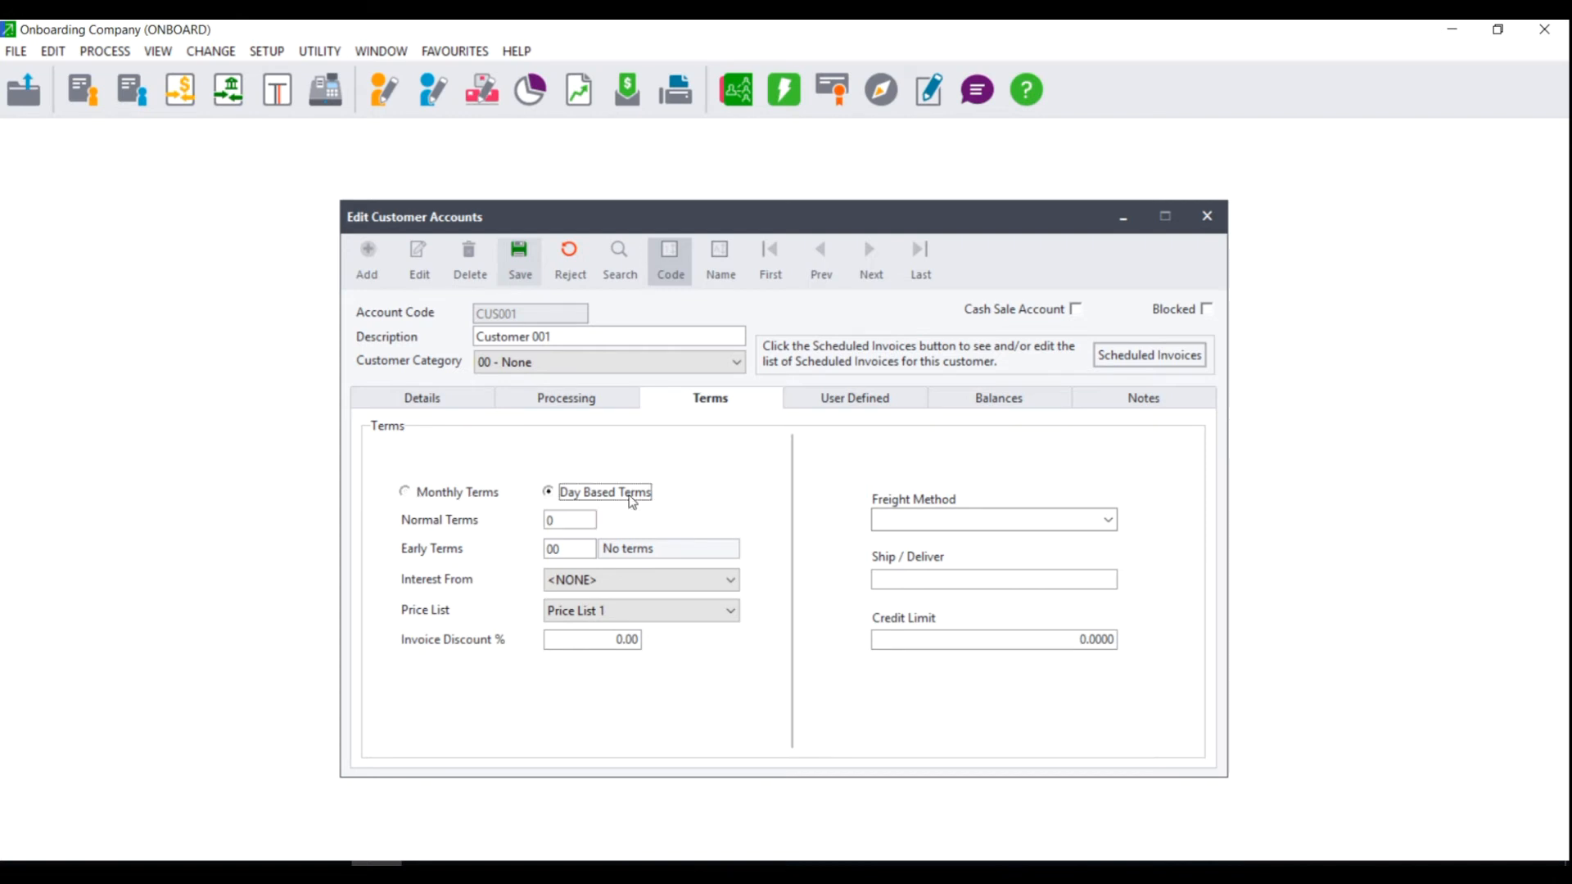
pyautogui.click(431, 494)
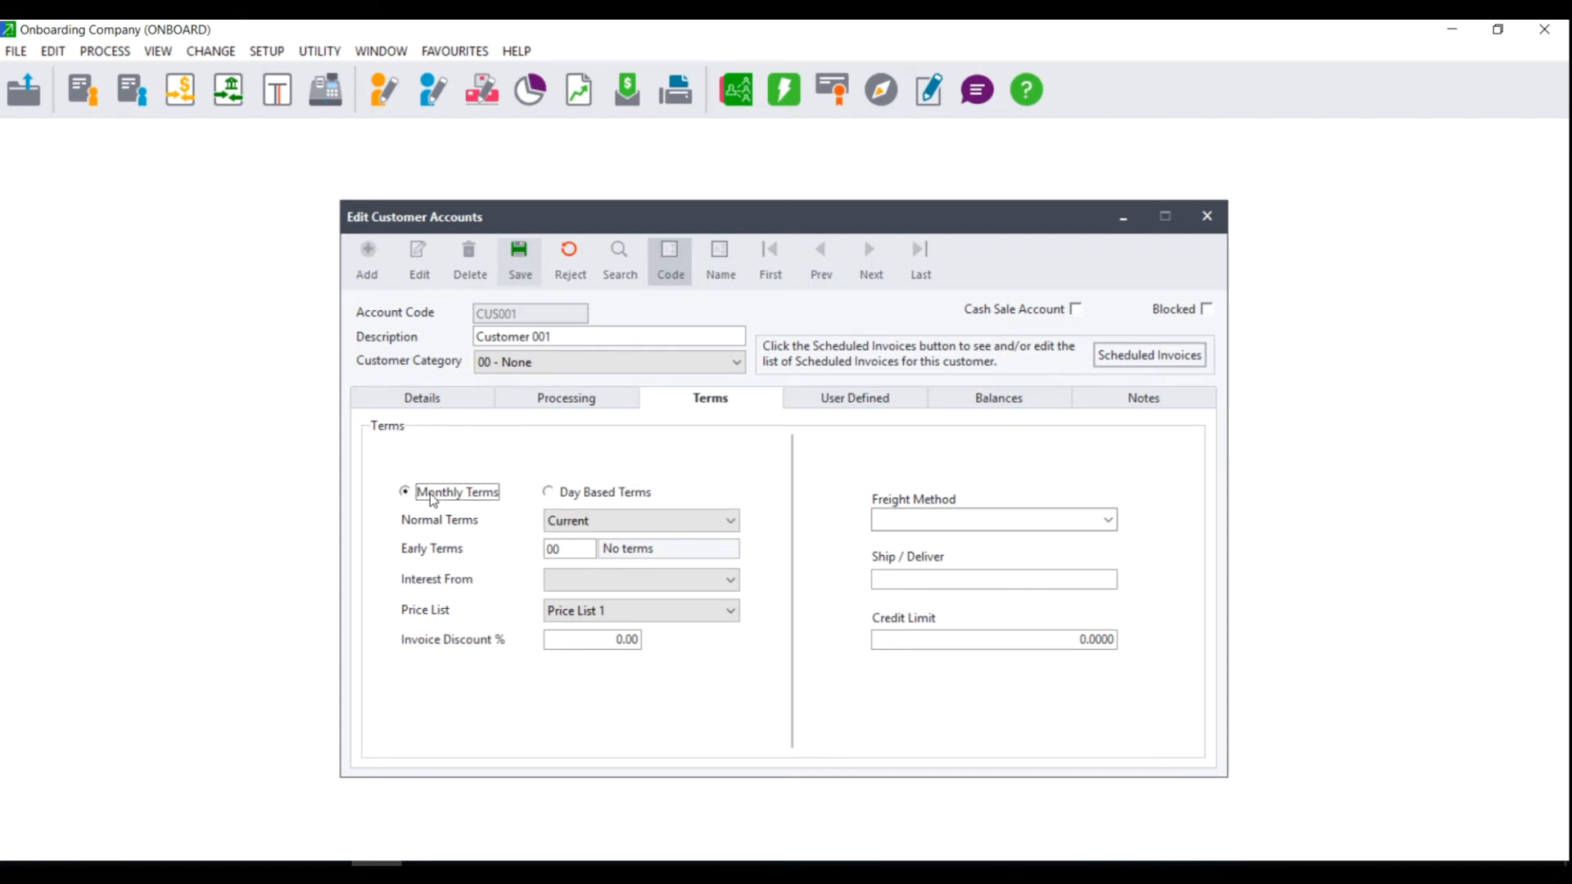
pyautogui.click(609, 524)
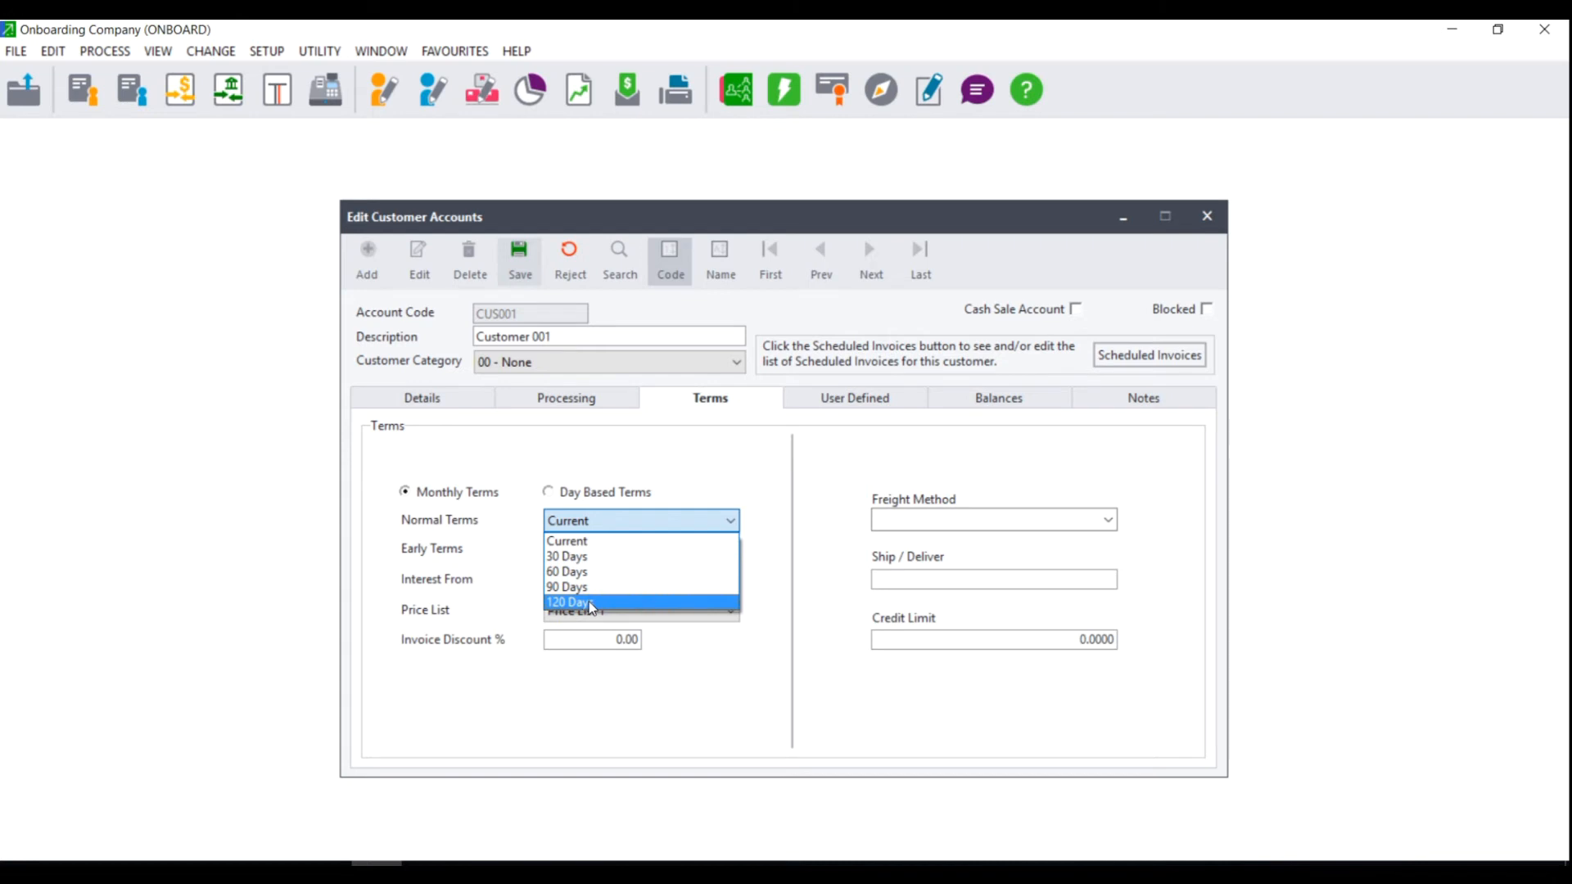
pyautogui.click(567, 541)
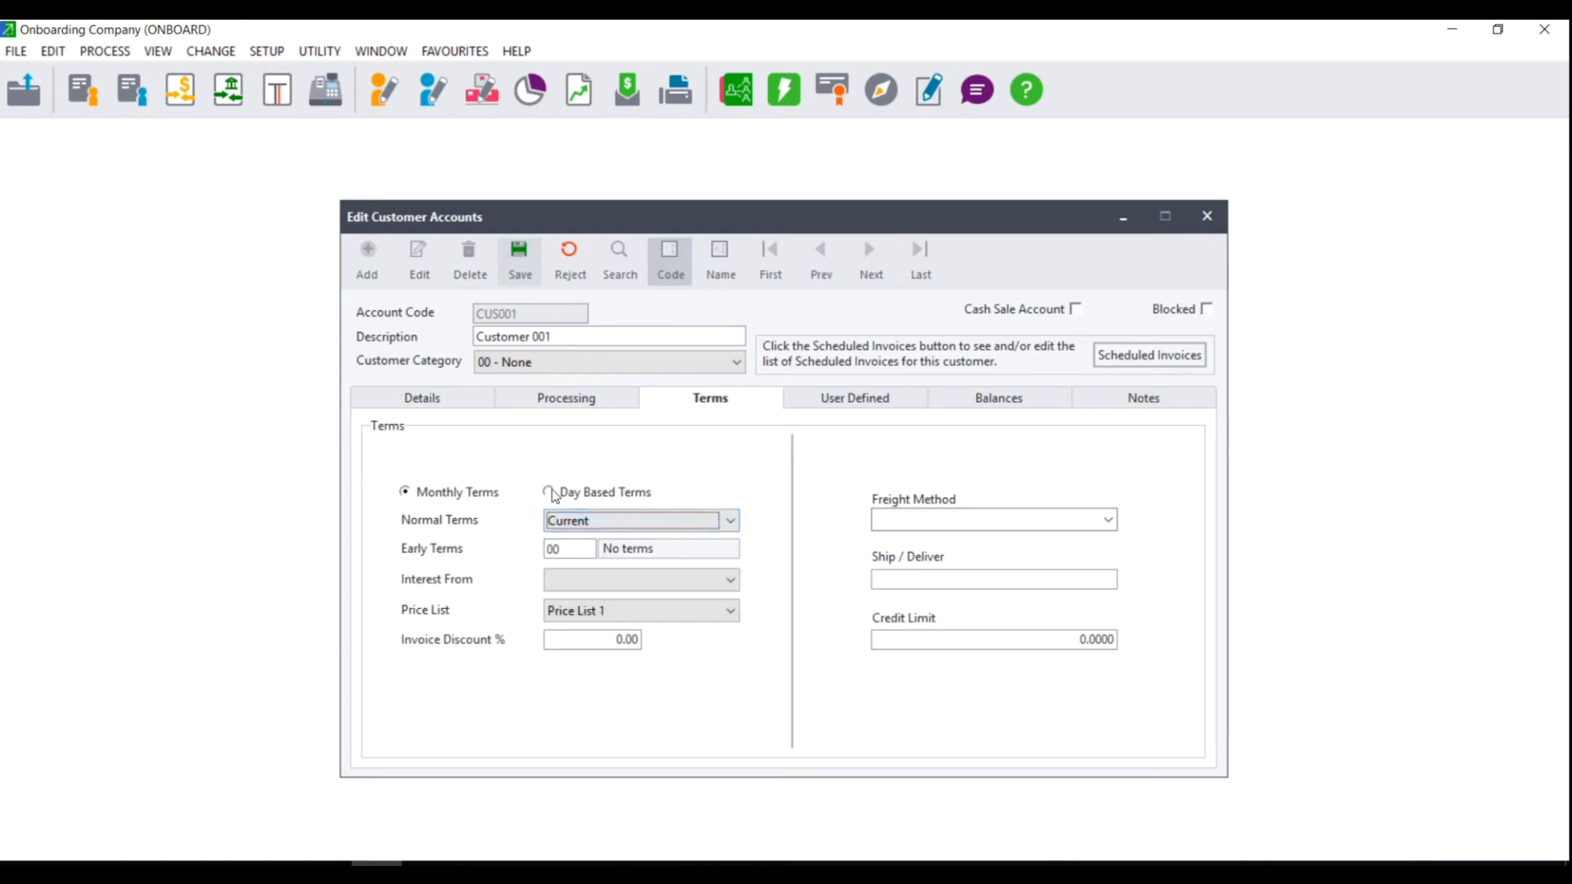
pyautogui.click(555, 494)
pyautogui.click(565, 521)
pyautogui.click(587, 520)
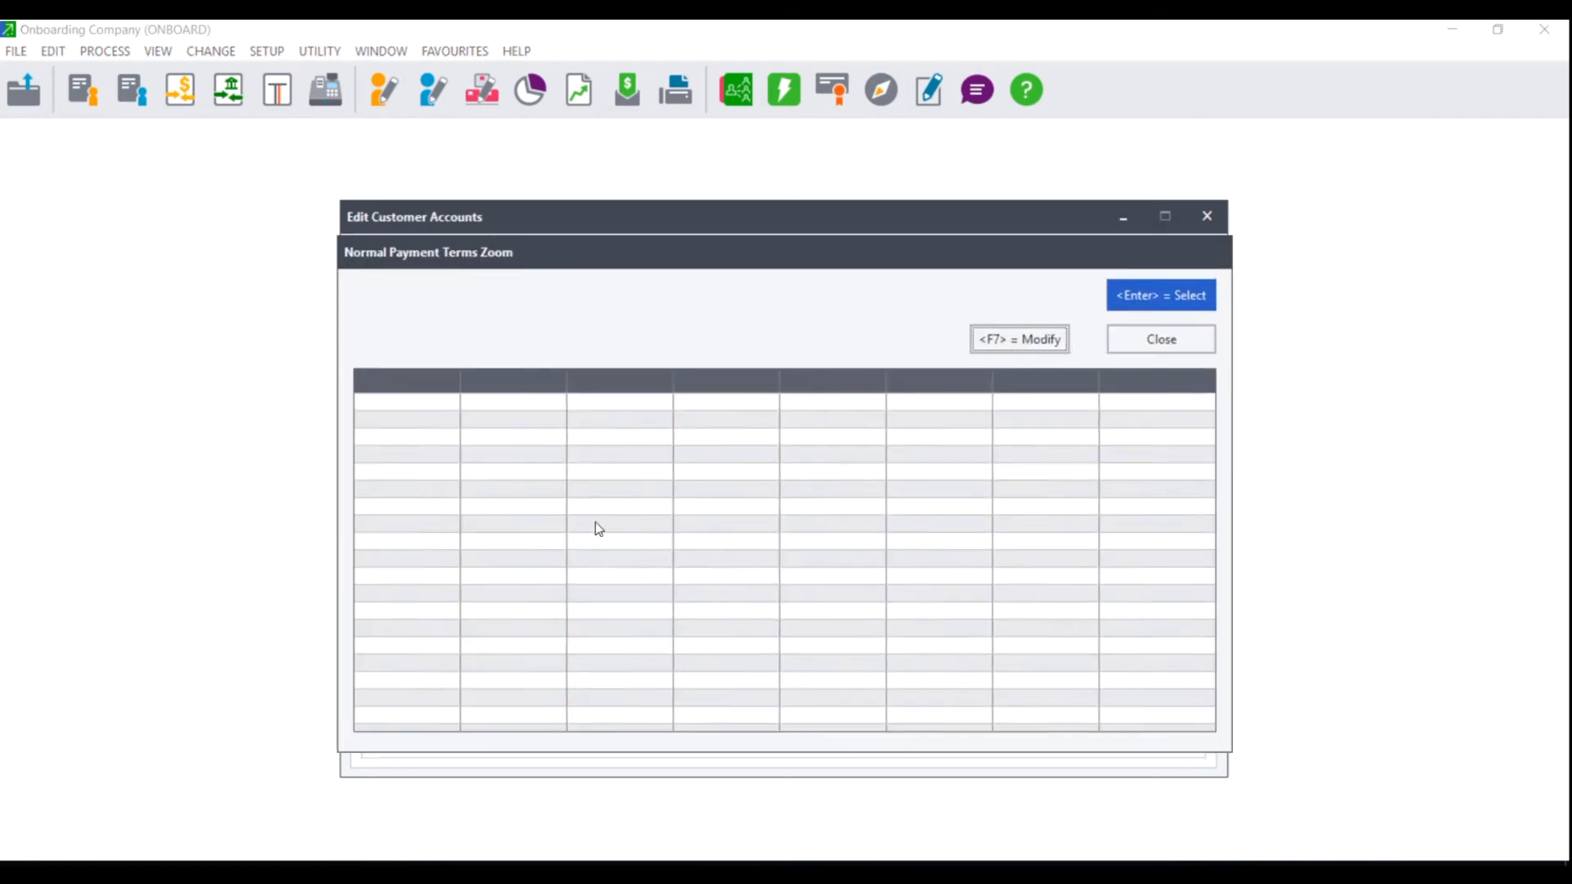
# Edit normal terms code 1 to 7 days and apply it to the customer.
pyautogui.click(1012, 341)
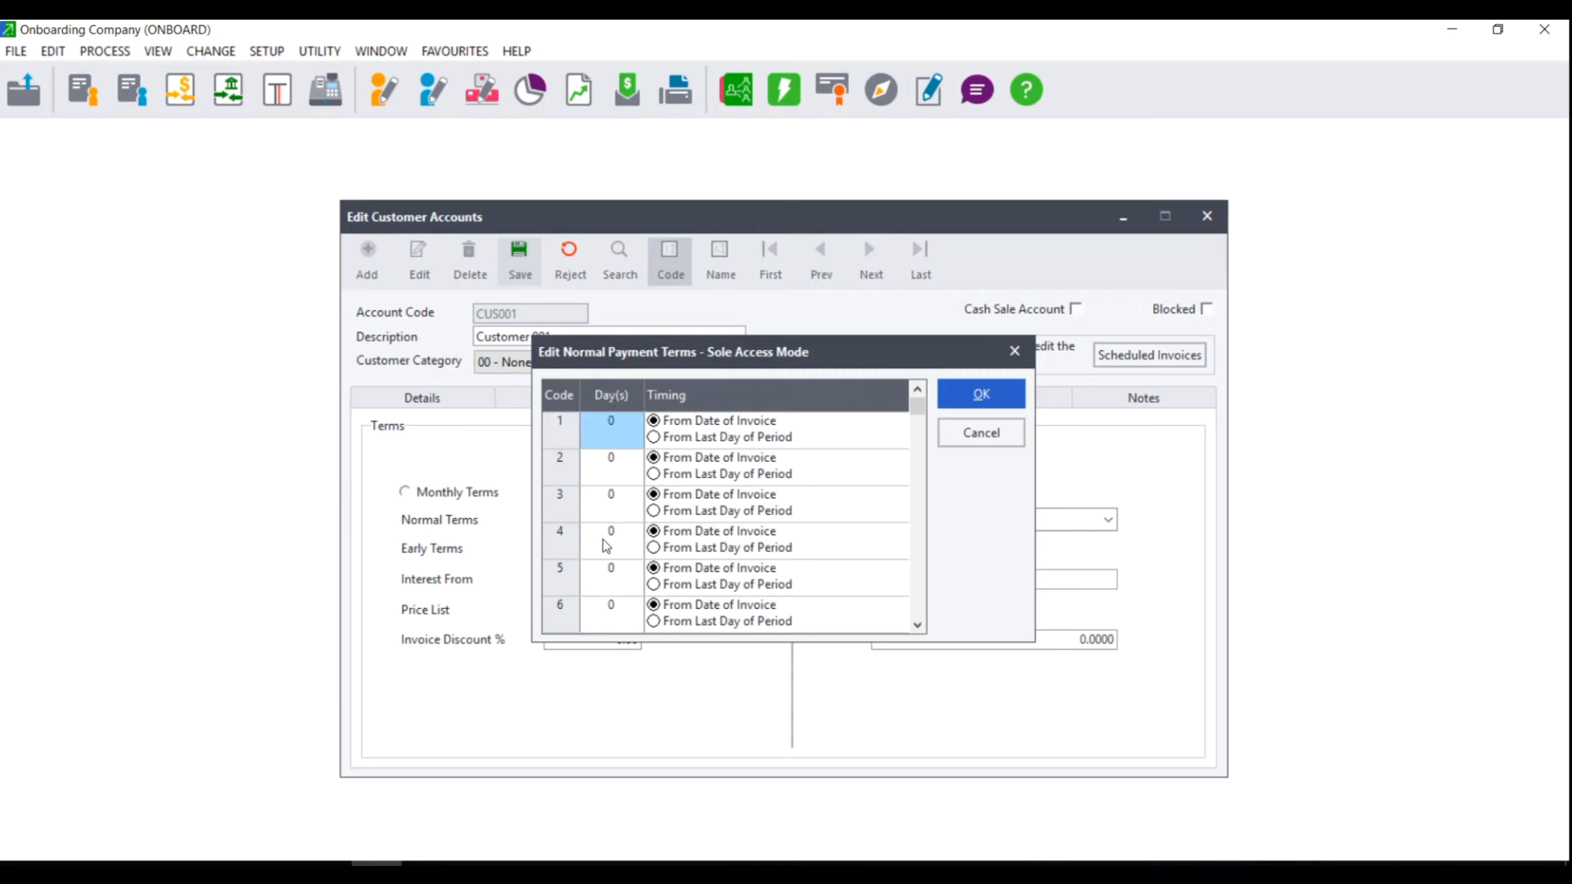
pyautogui.click(628, 416)
pyautogui.moveTo(622, 417); pyautogui.dragTo(608, 417)
pyautogui.write('7')
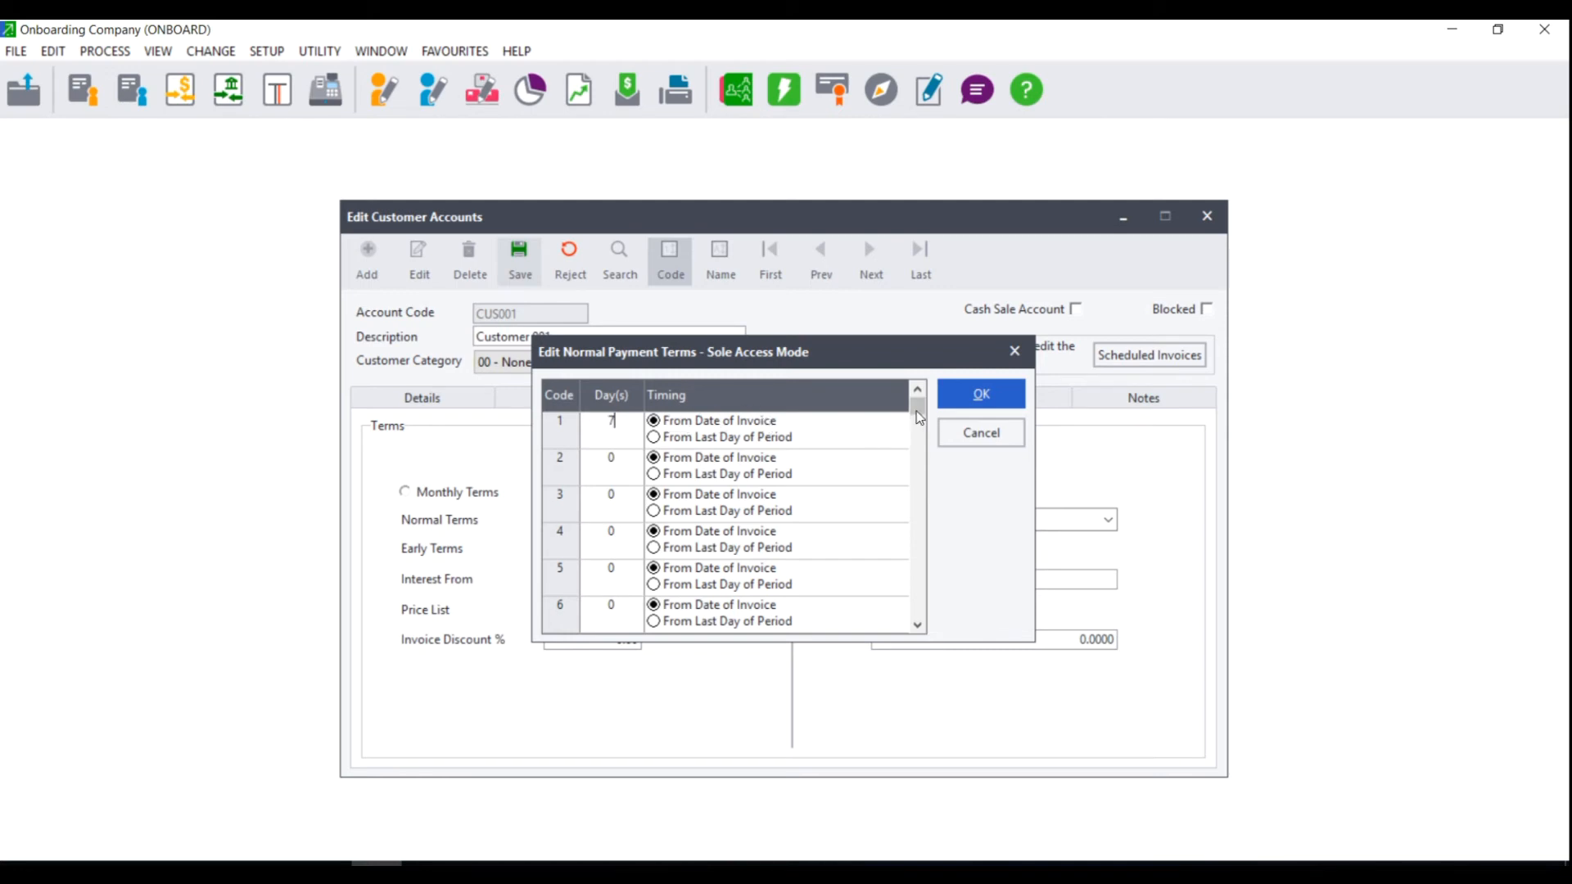
pyautogui.click(995, 393)
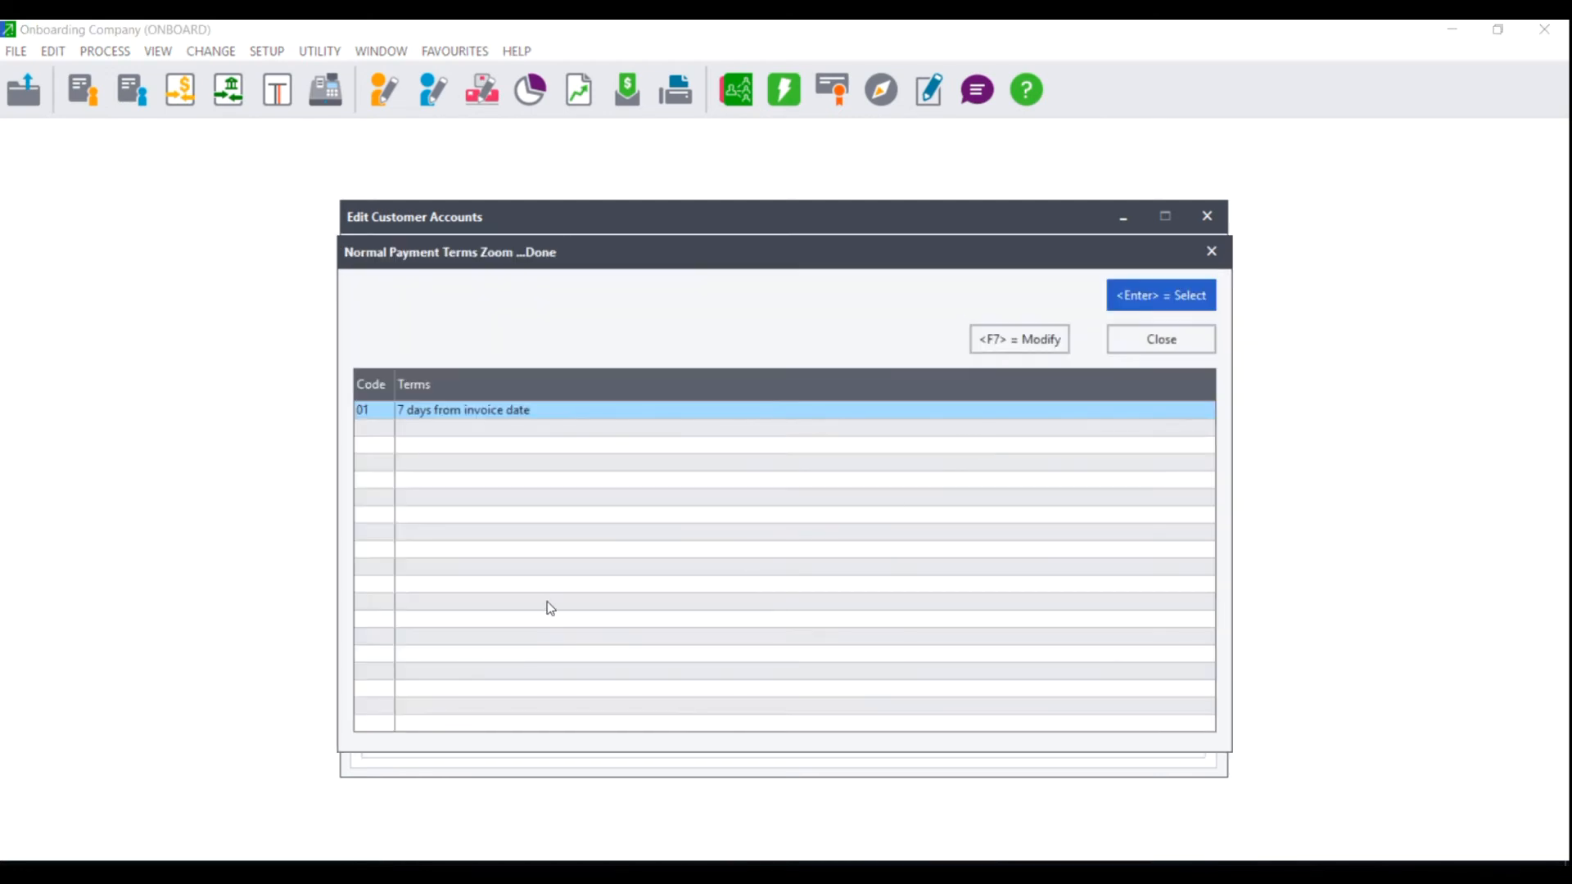
pyautogui.doubleClick(514, 413)
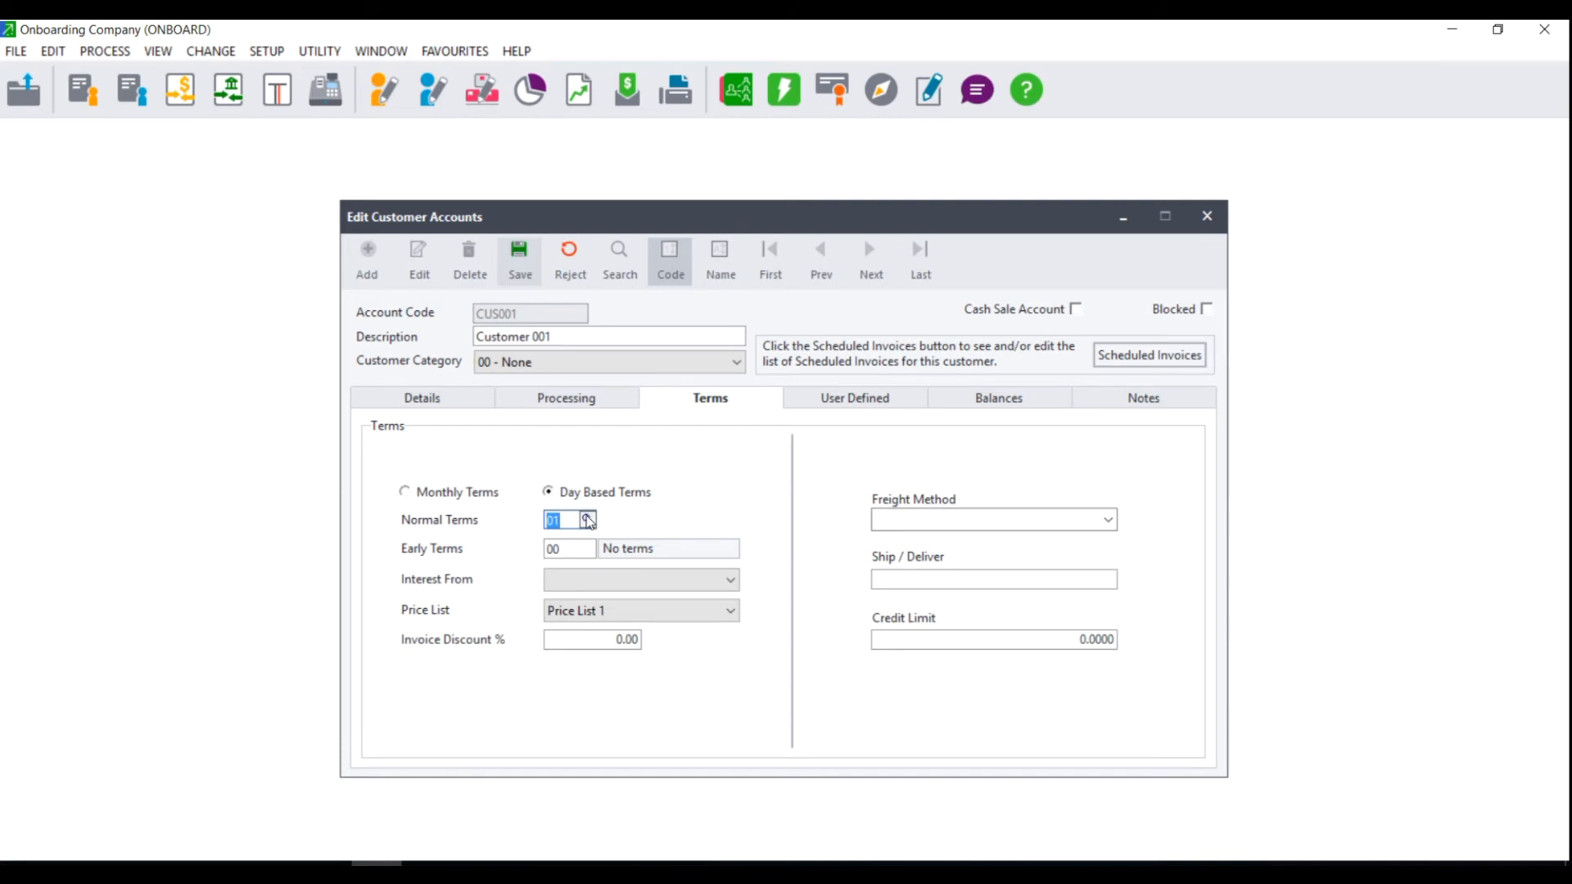
# Return the customer to Monthly Terms with Current as the normal terms.
pyautogui.click(432, 496)
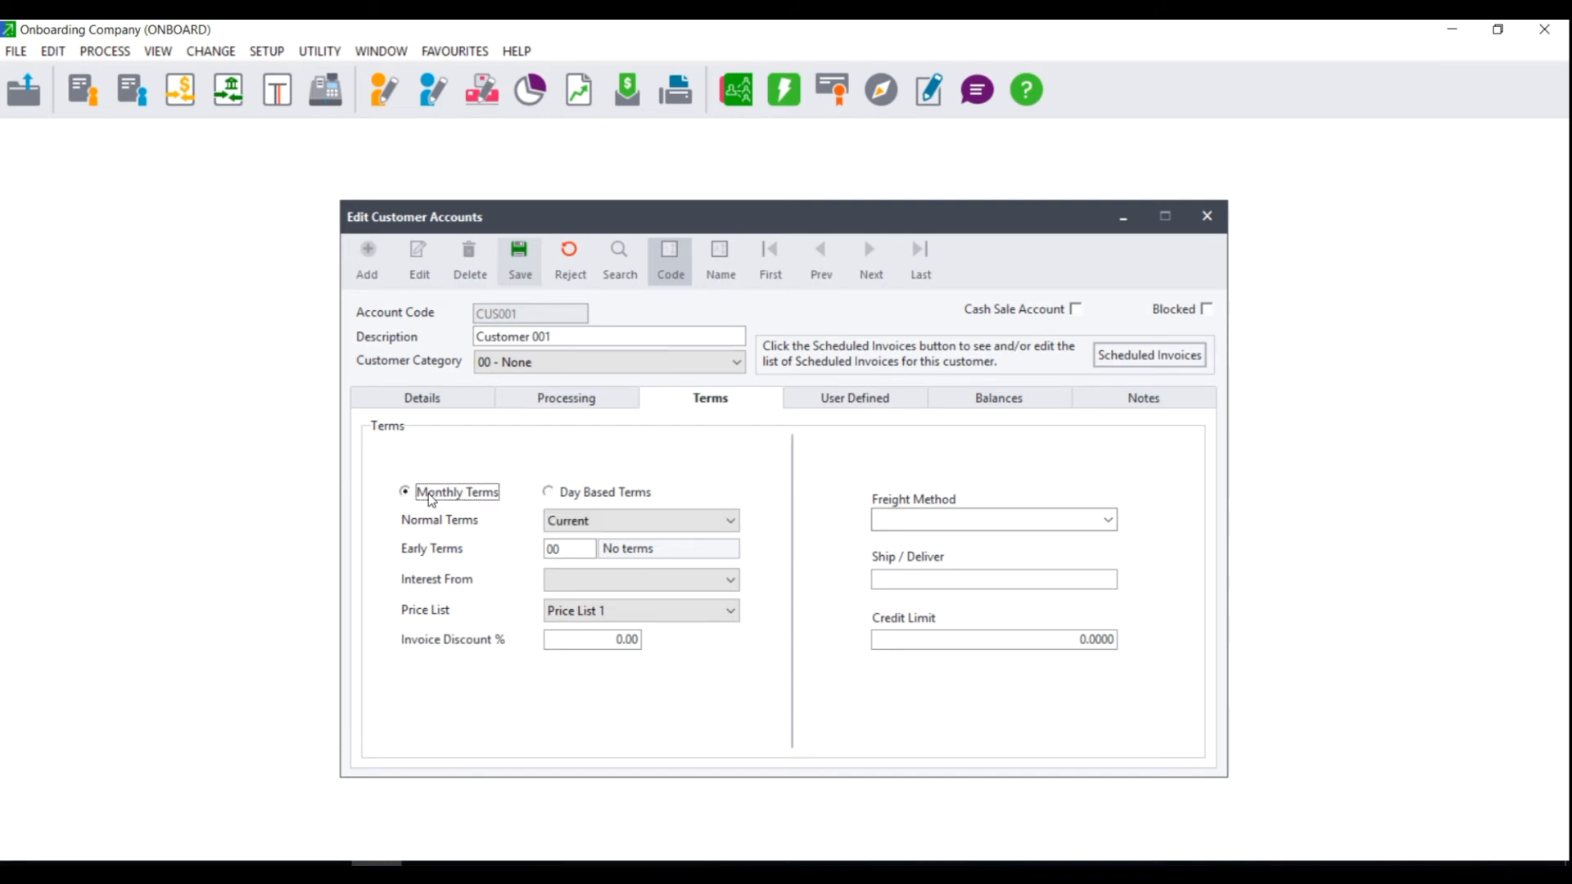
pyautogui.click(597, 519)
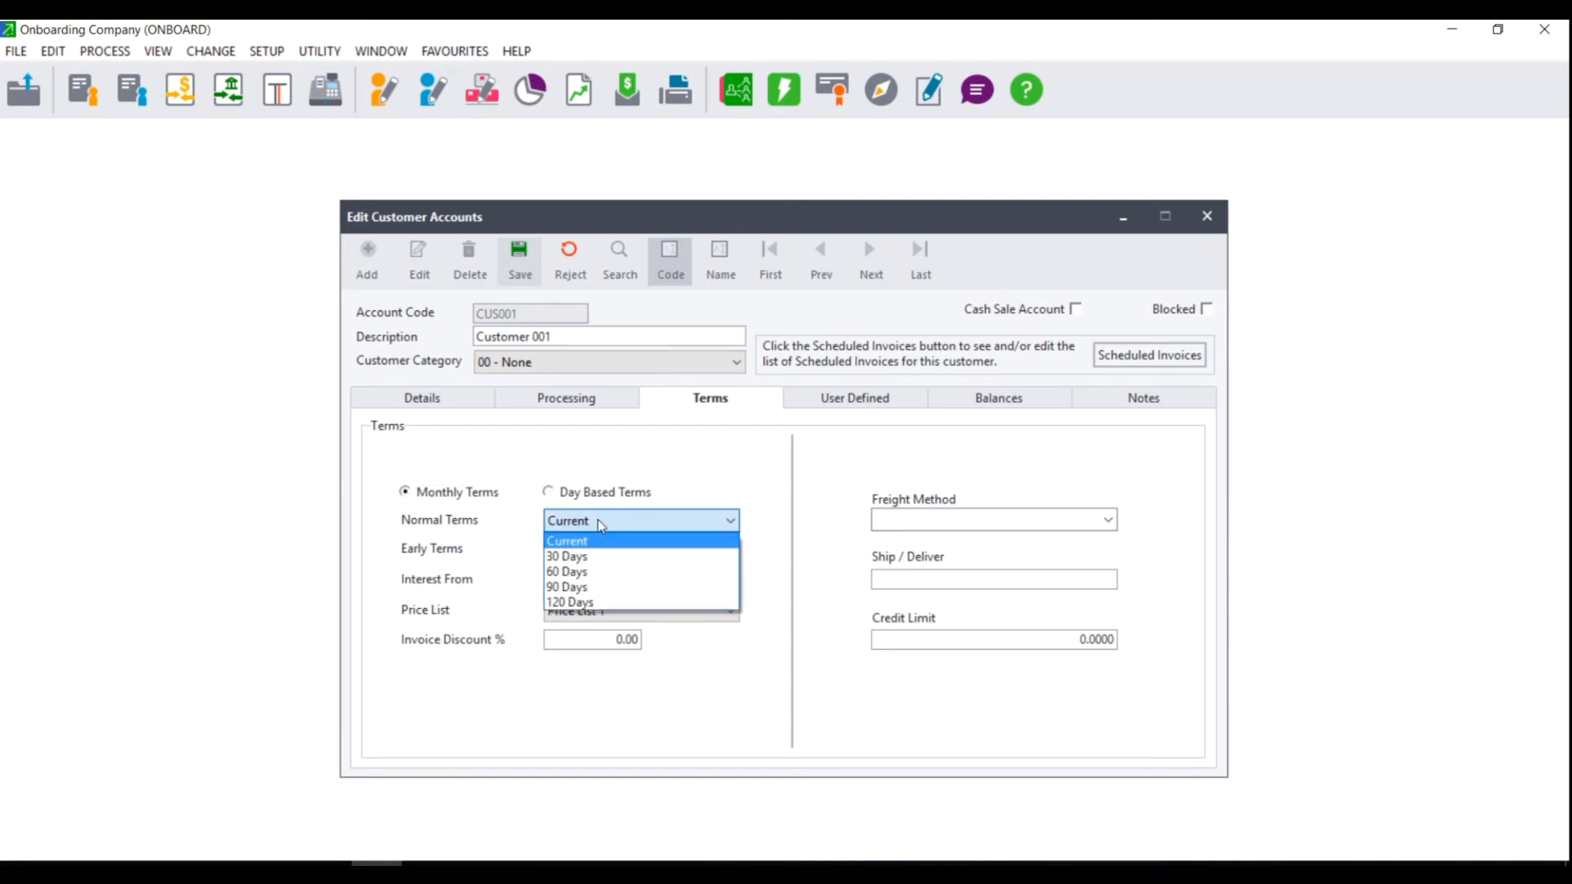
pyautogui.click(592, 543)
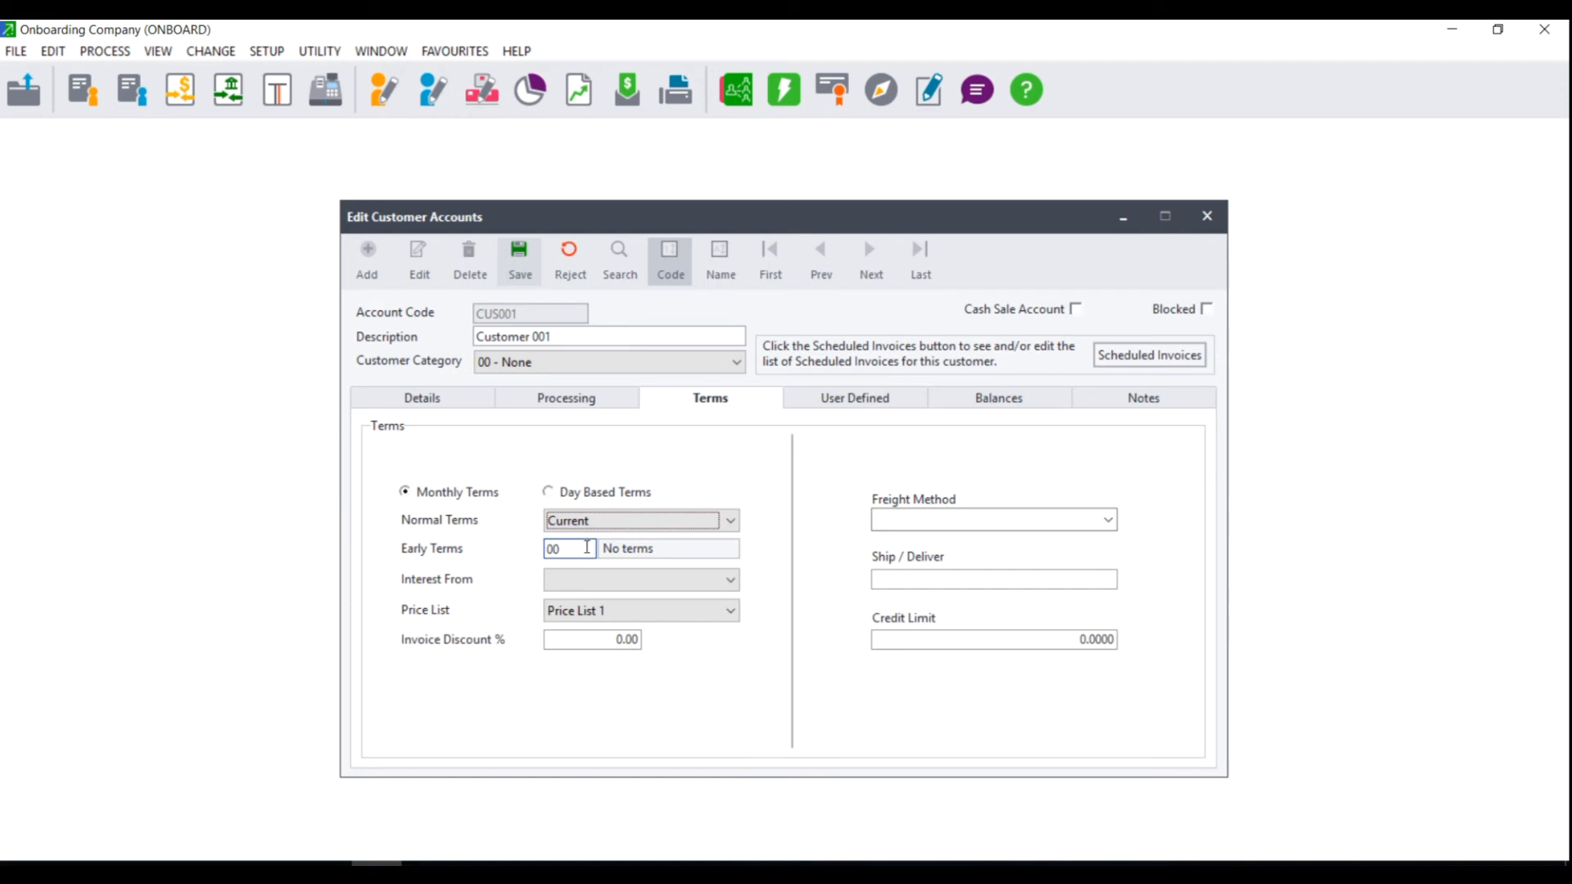
pyautogui.click(563, 548)
# Define early terms code 01 as 2.5% within 7 days from invoice date and assign it.
pyautogui.click(588, 548)
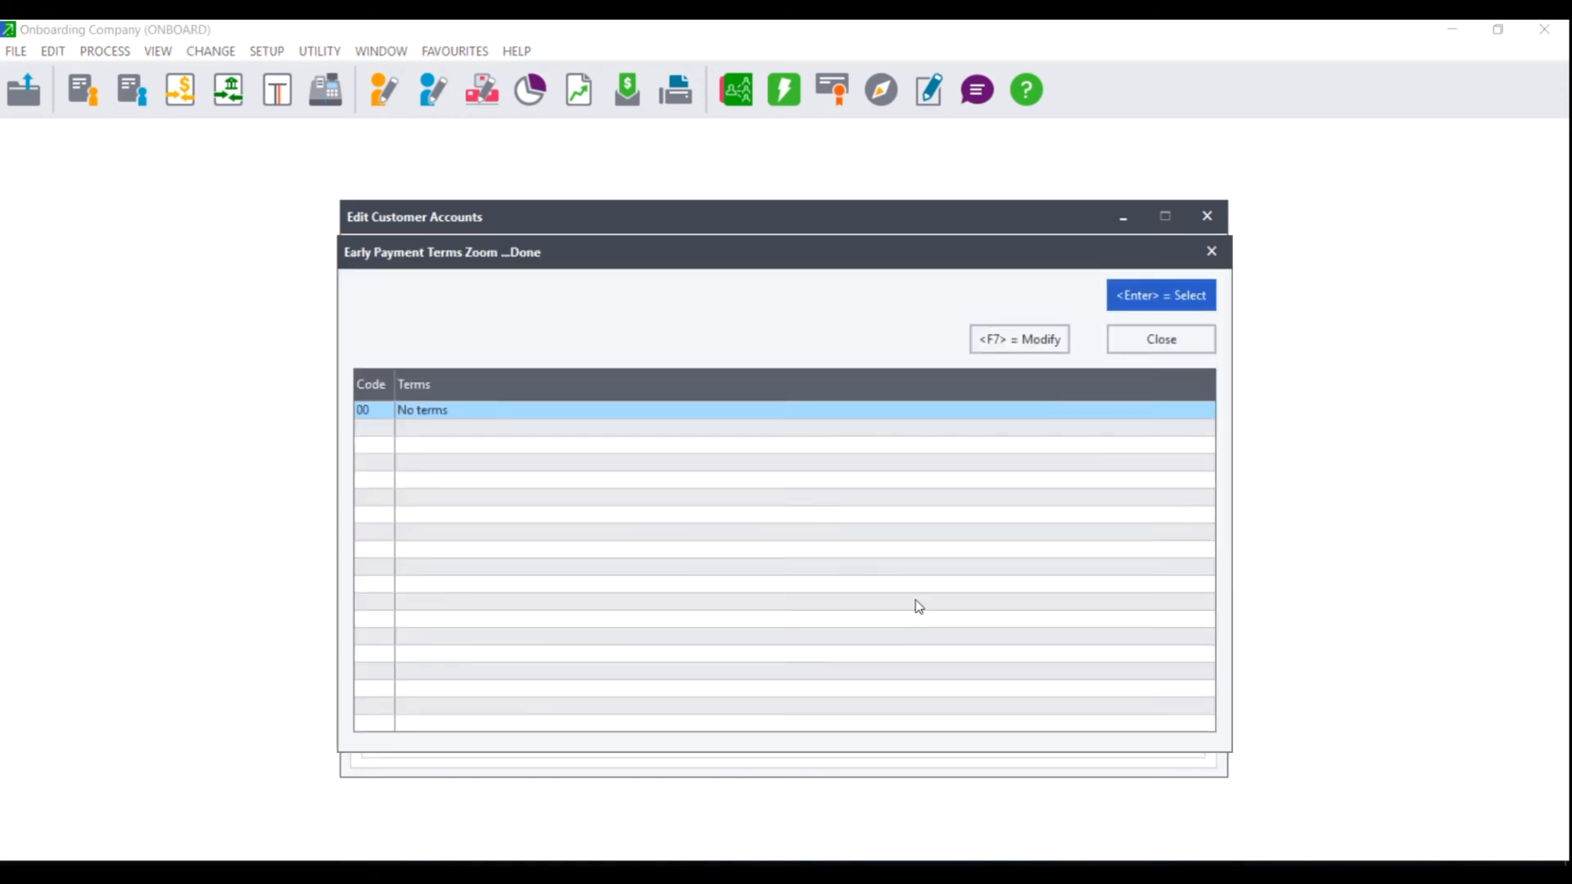
pyautogui.click(1038, 333)
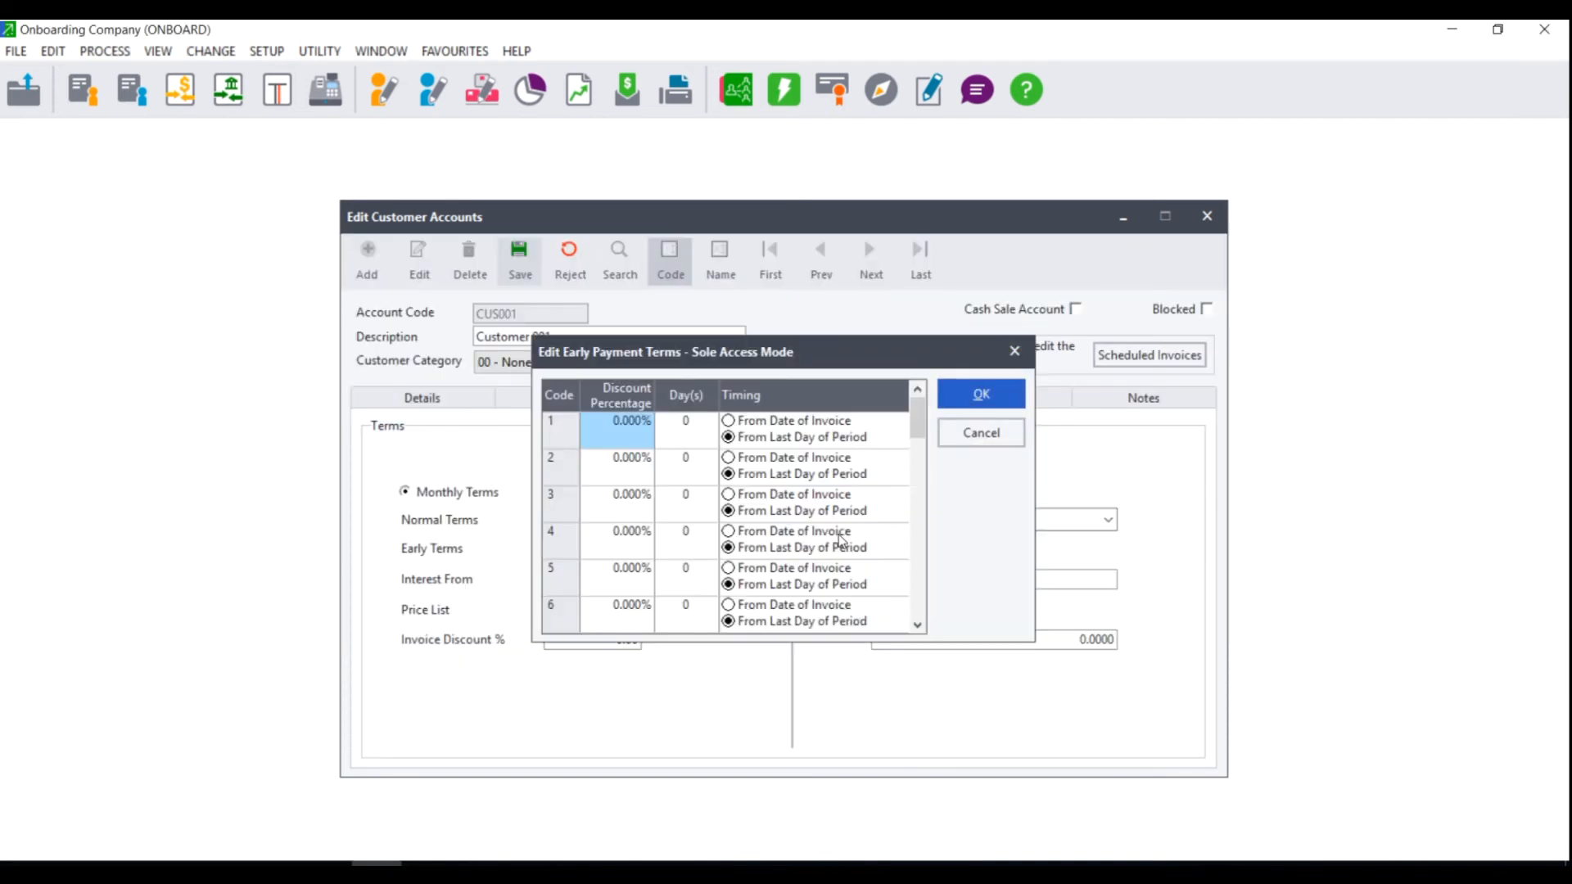
pyautogui.click(652, 419)
pyautogui.moveTo(652, 419); pyautogui.dragTo(601, 429)
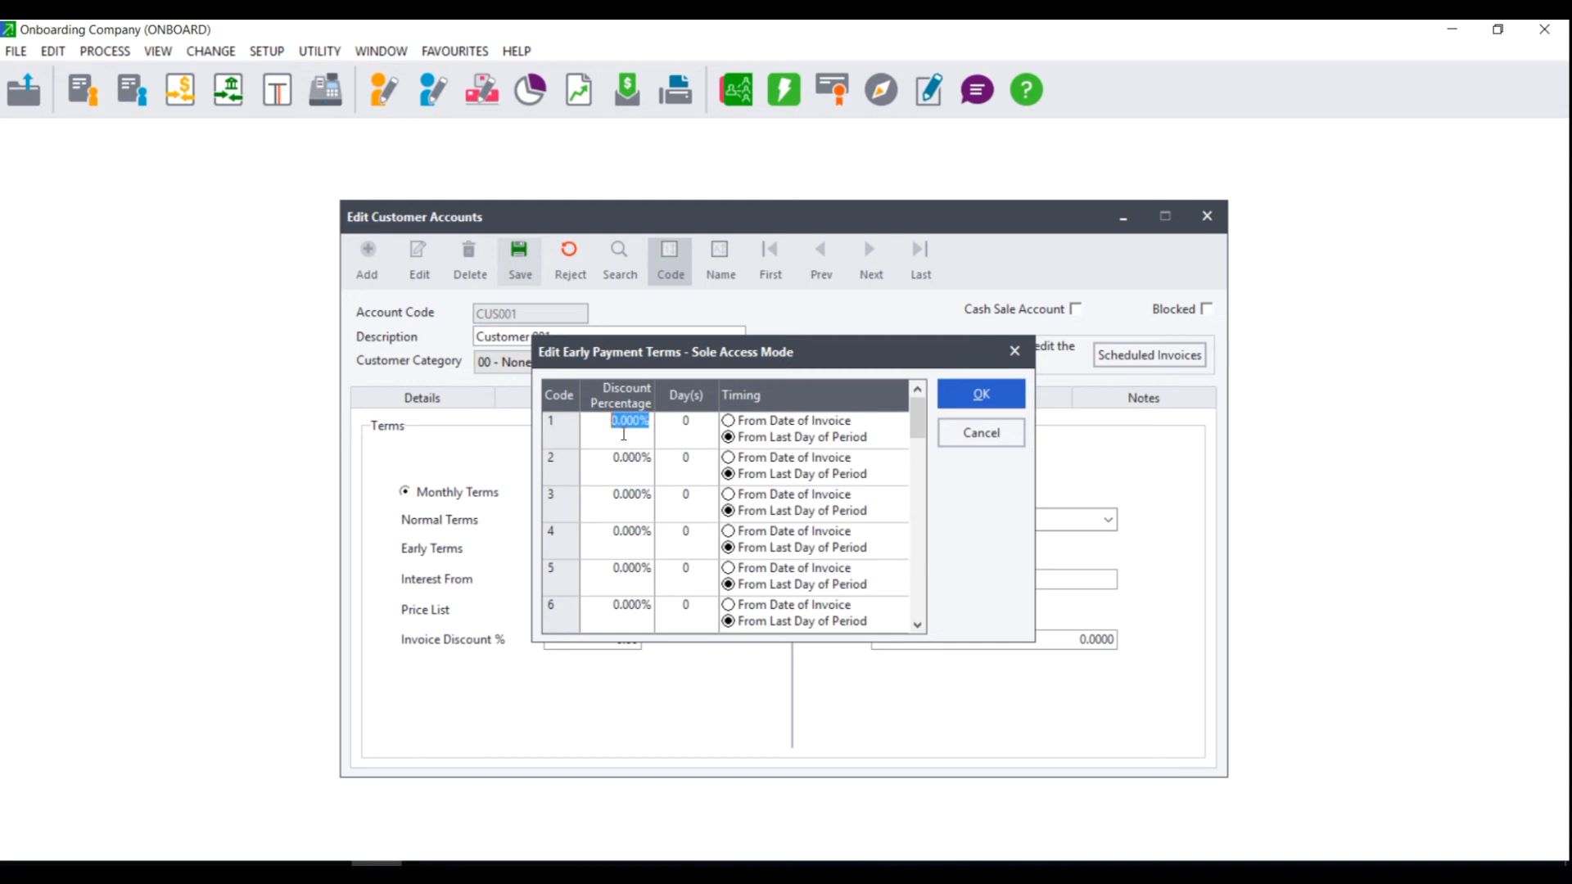
pyautogui.write('2.5')
pyautogui.press('Tab')
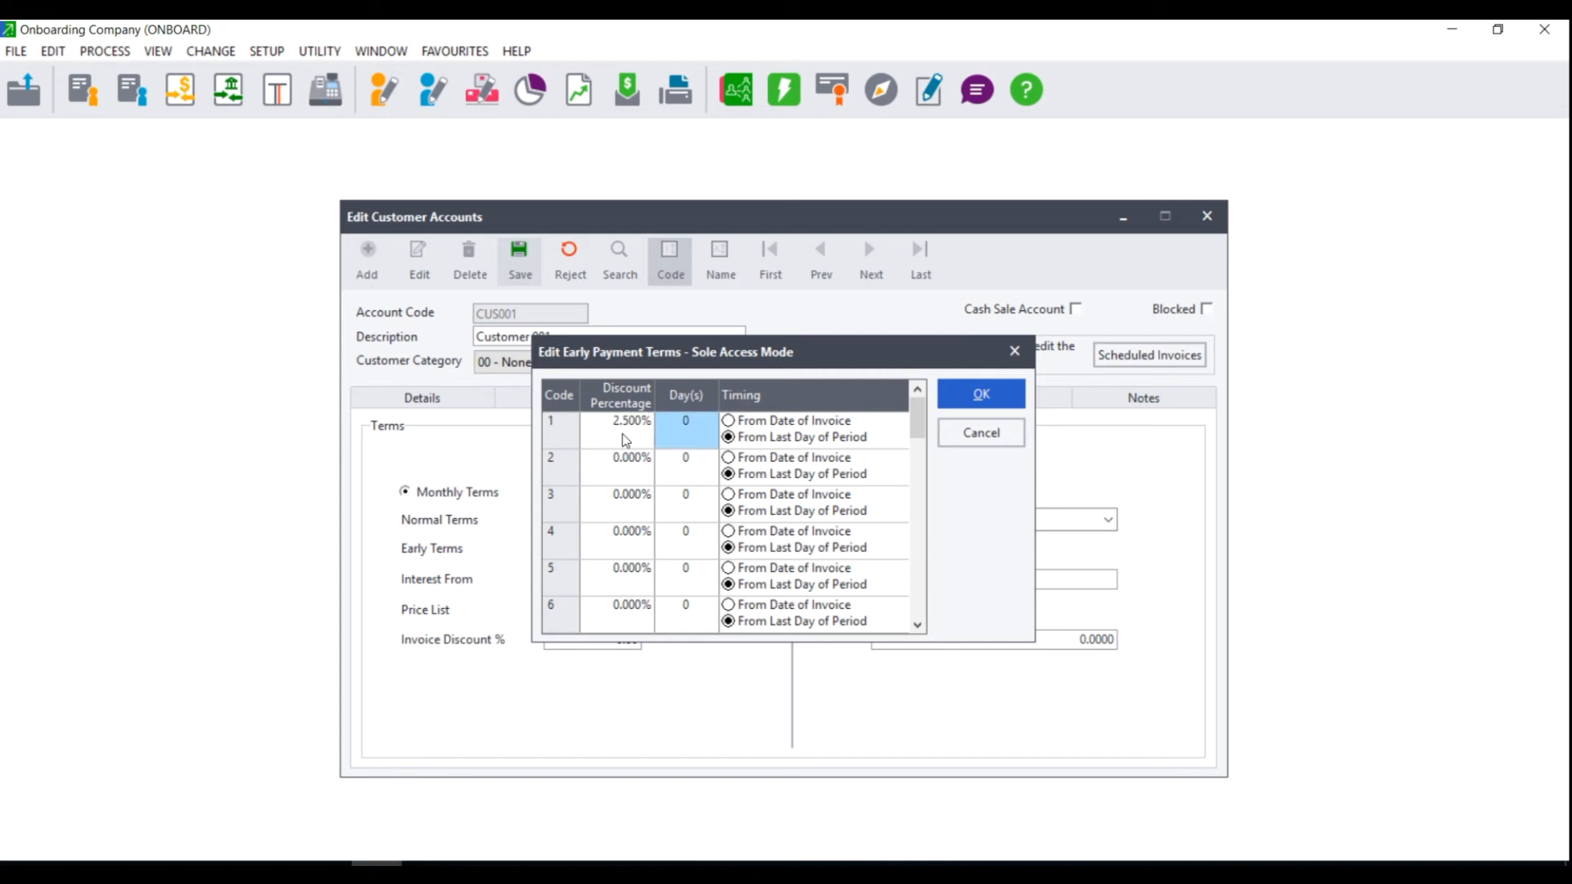
pyautogui.write('7')
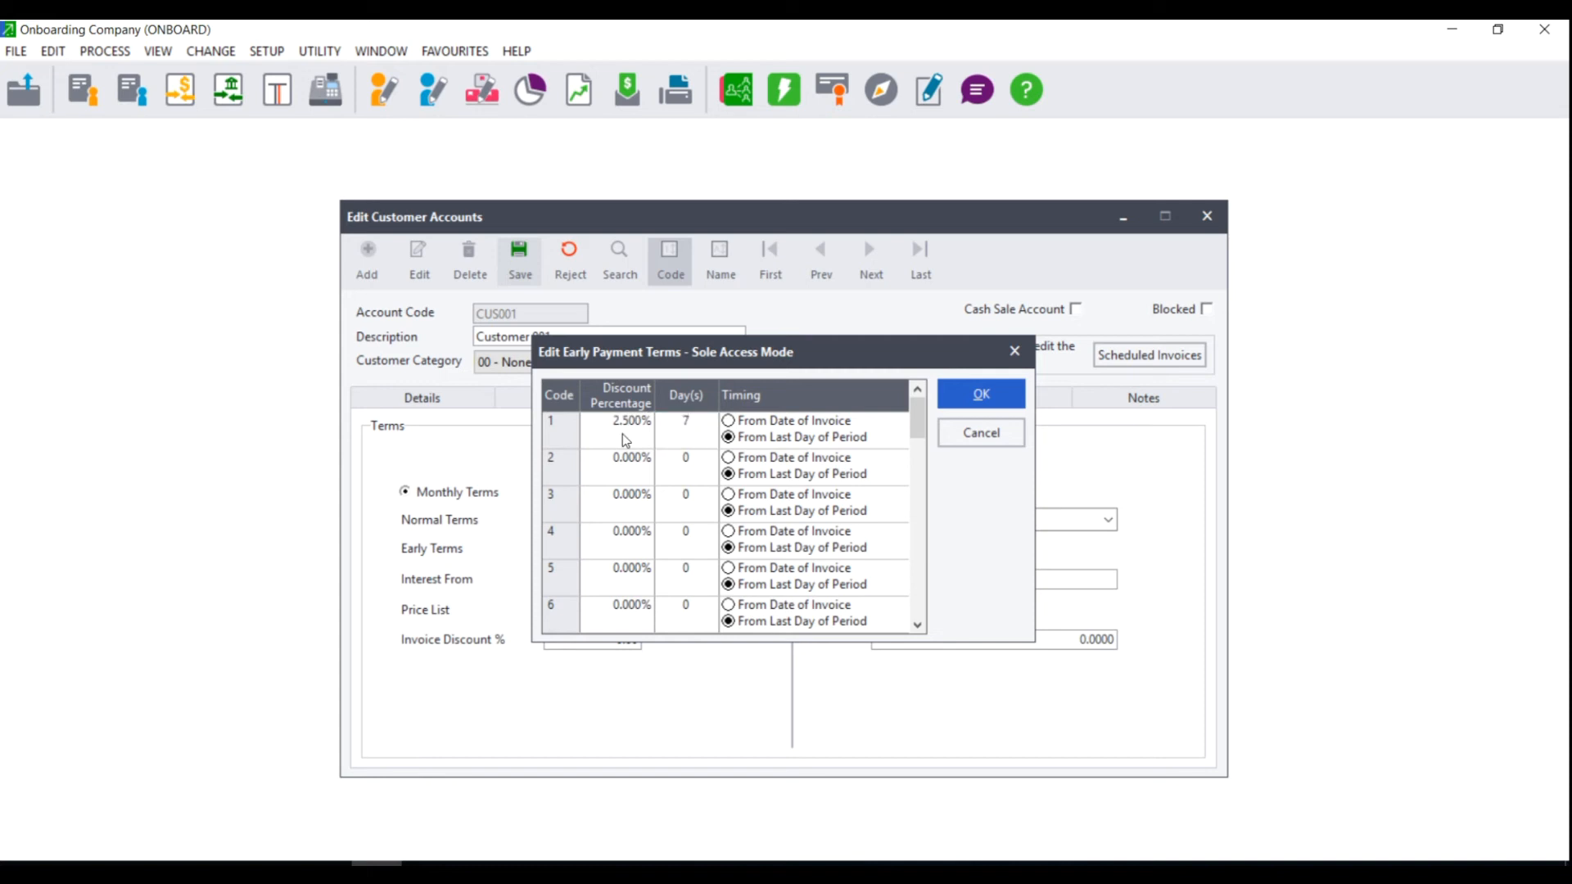
pyautogui.click(768, 421)
pyautogui.click(1007, 394)
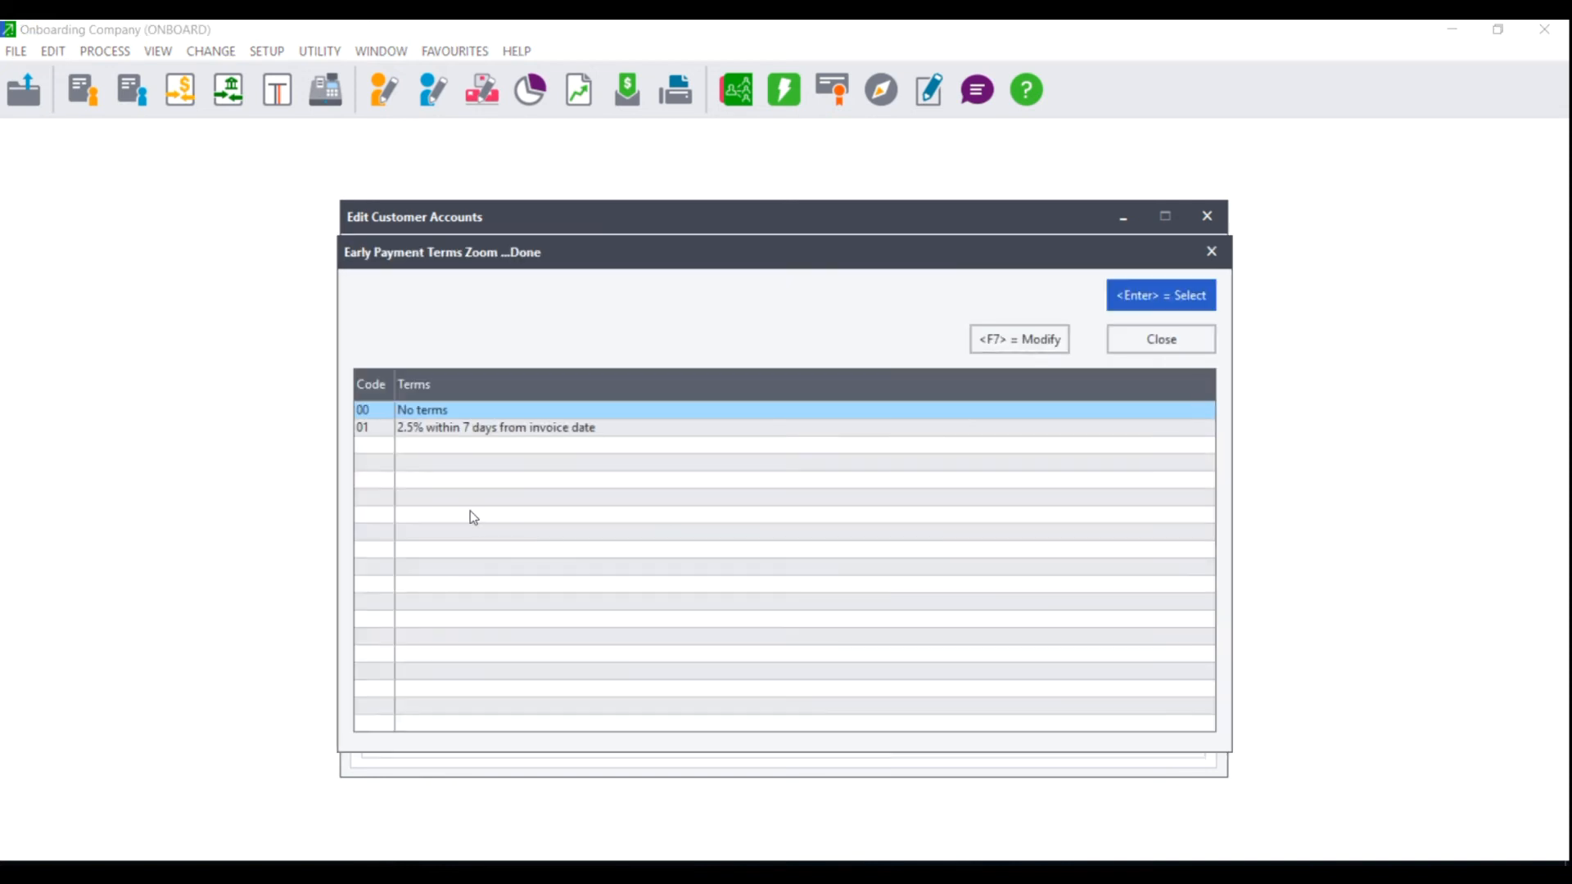
pyautogui.doubleClick(503, 429)
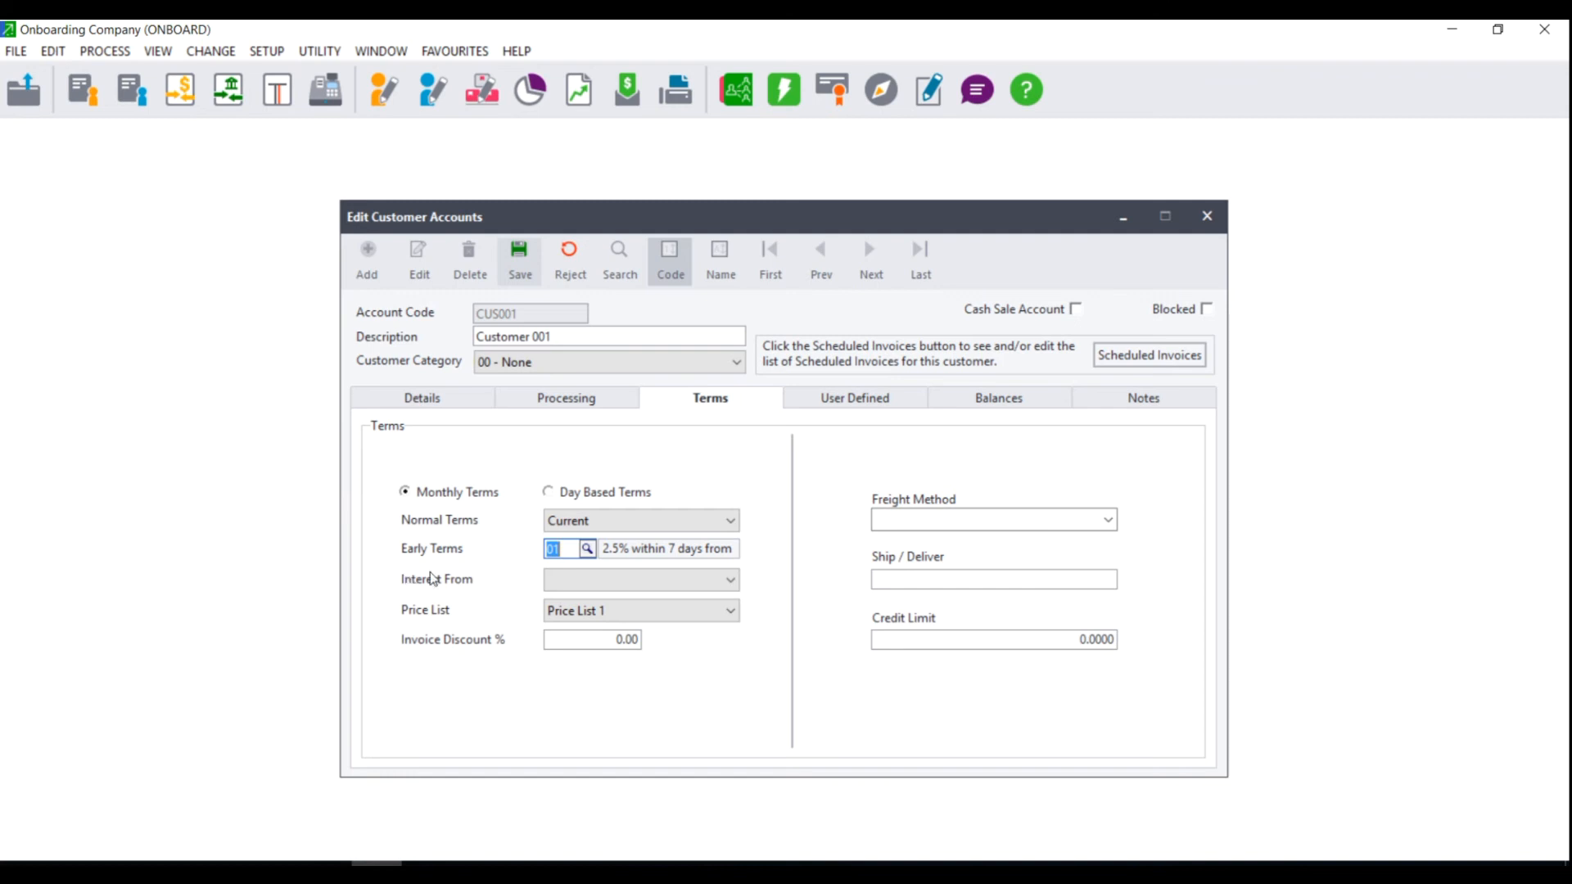
# Charge interest from One Period After Terms and keep Price List 1.
pyautogui.click(575, 583)
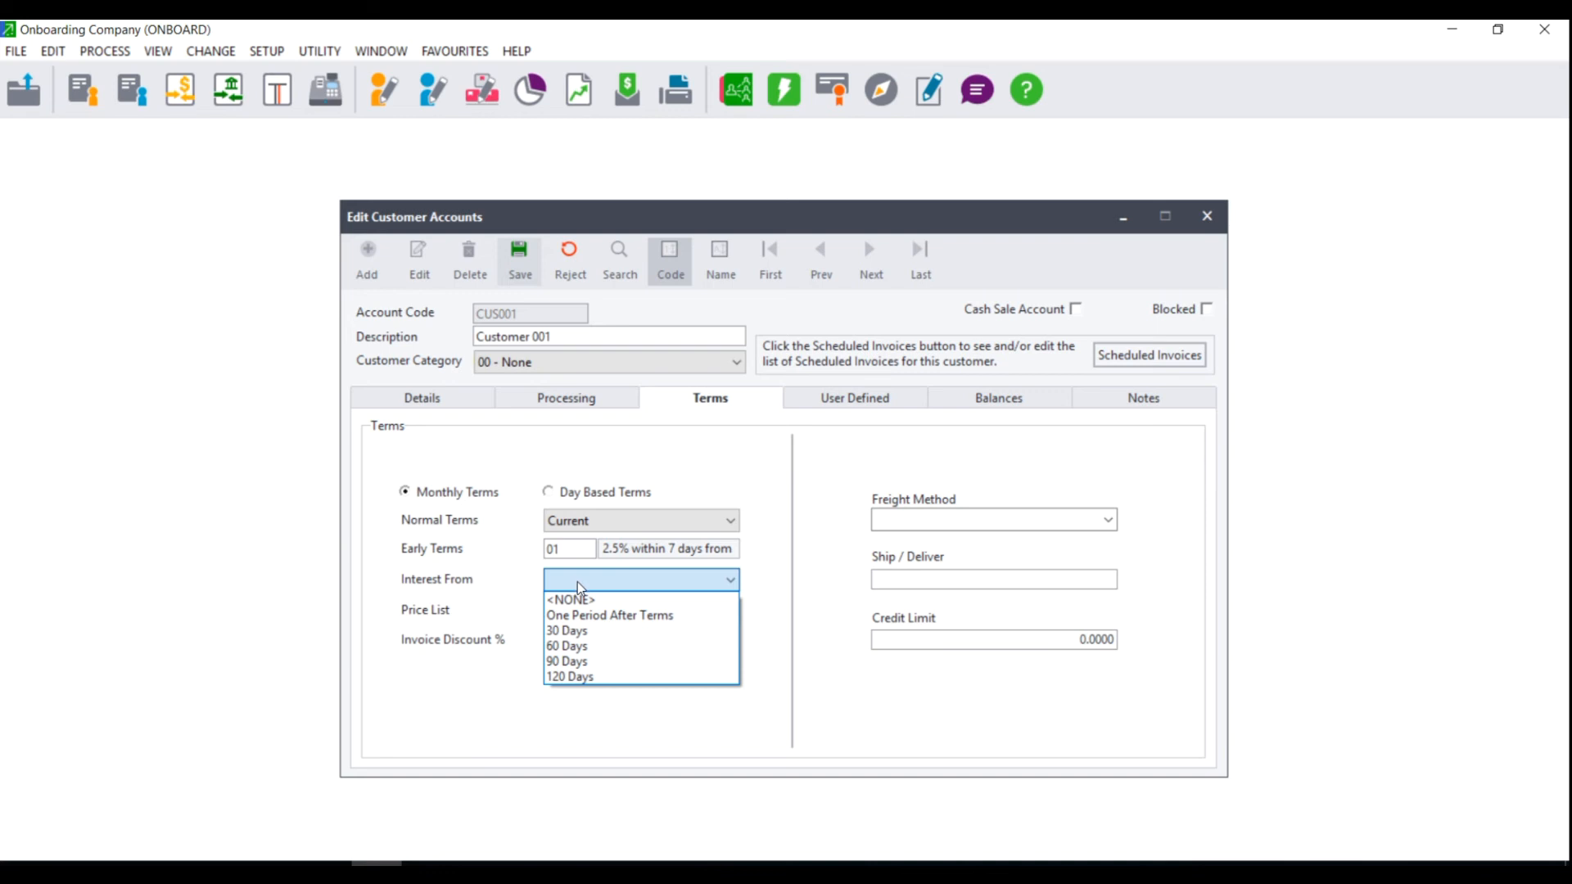
pyautogui.click(582, 617)
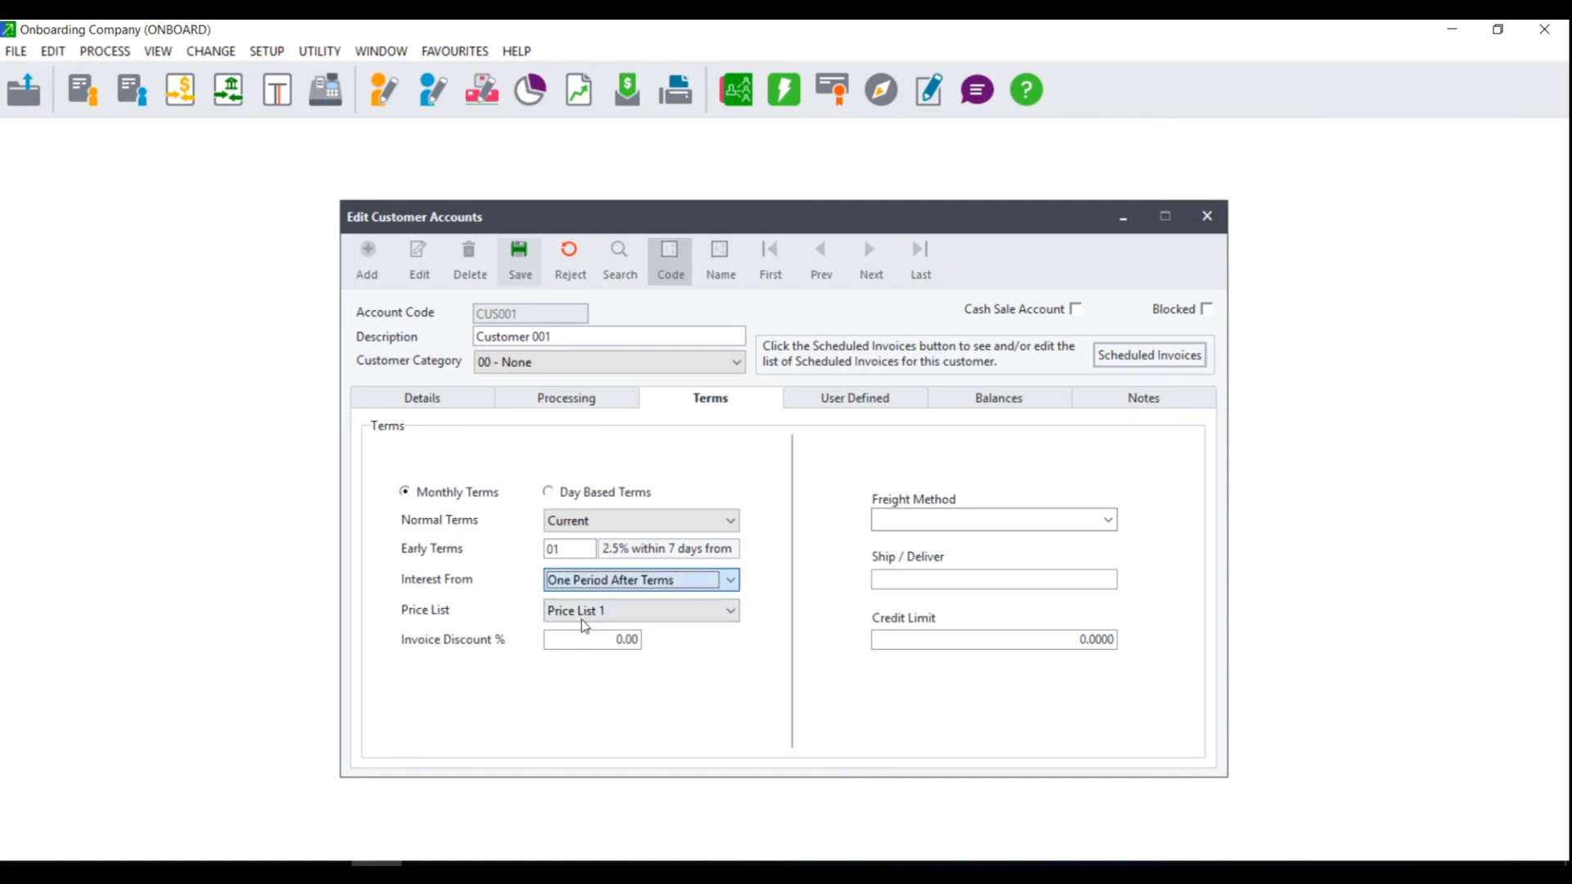
pyautogui.click(616, 582)
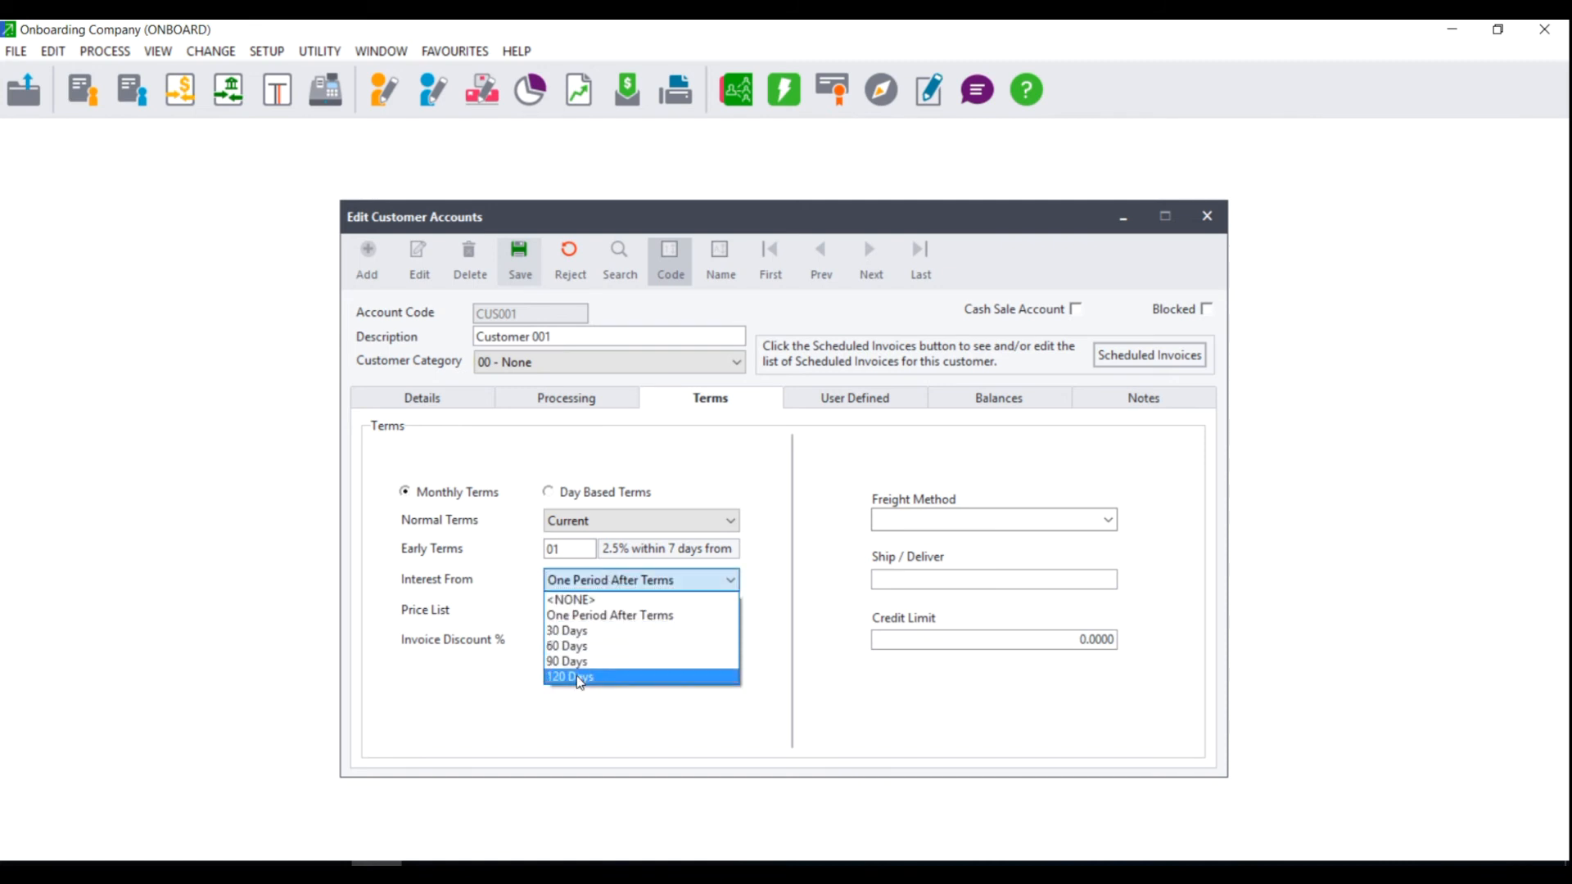
pyautogui.click(597, 614)
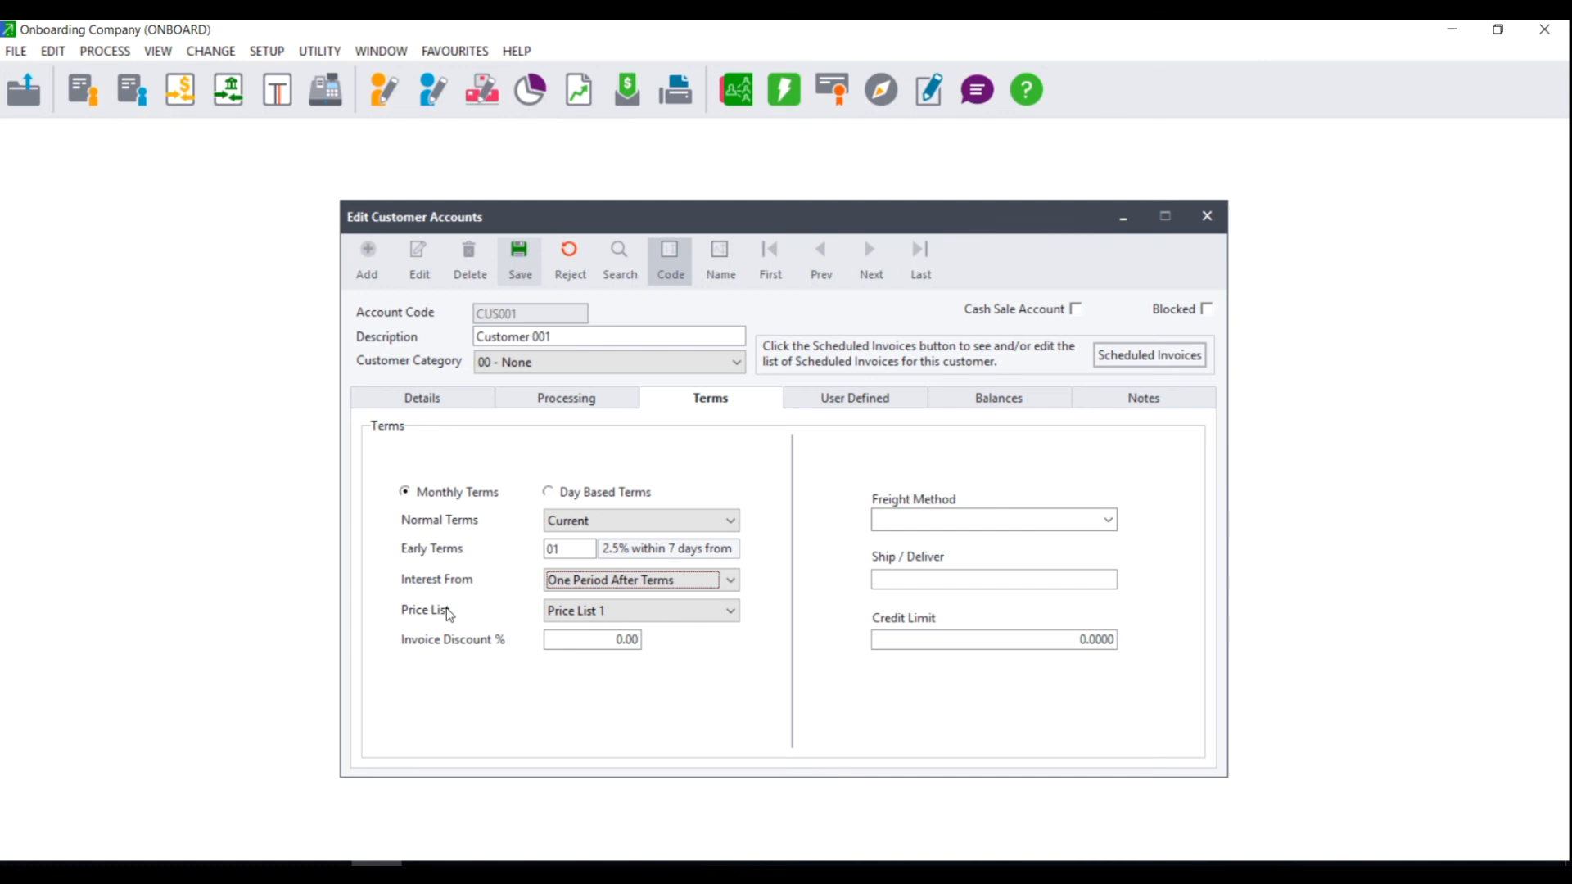
pyautogui.click(631, 611)
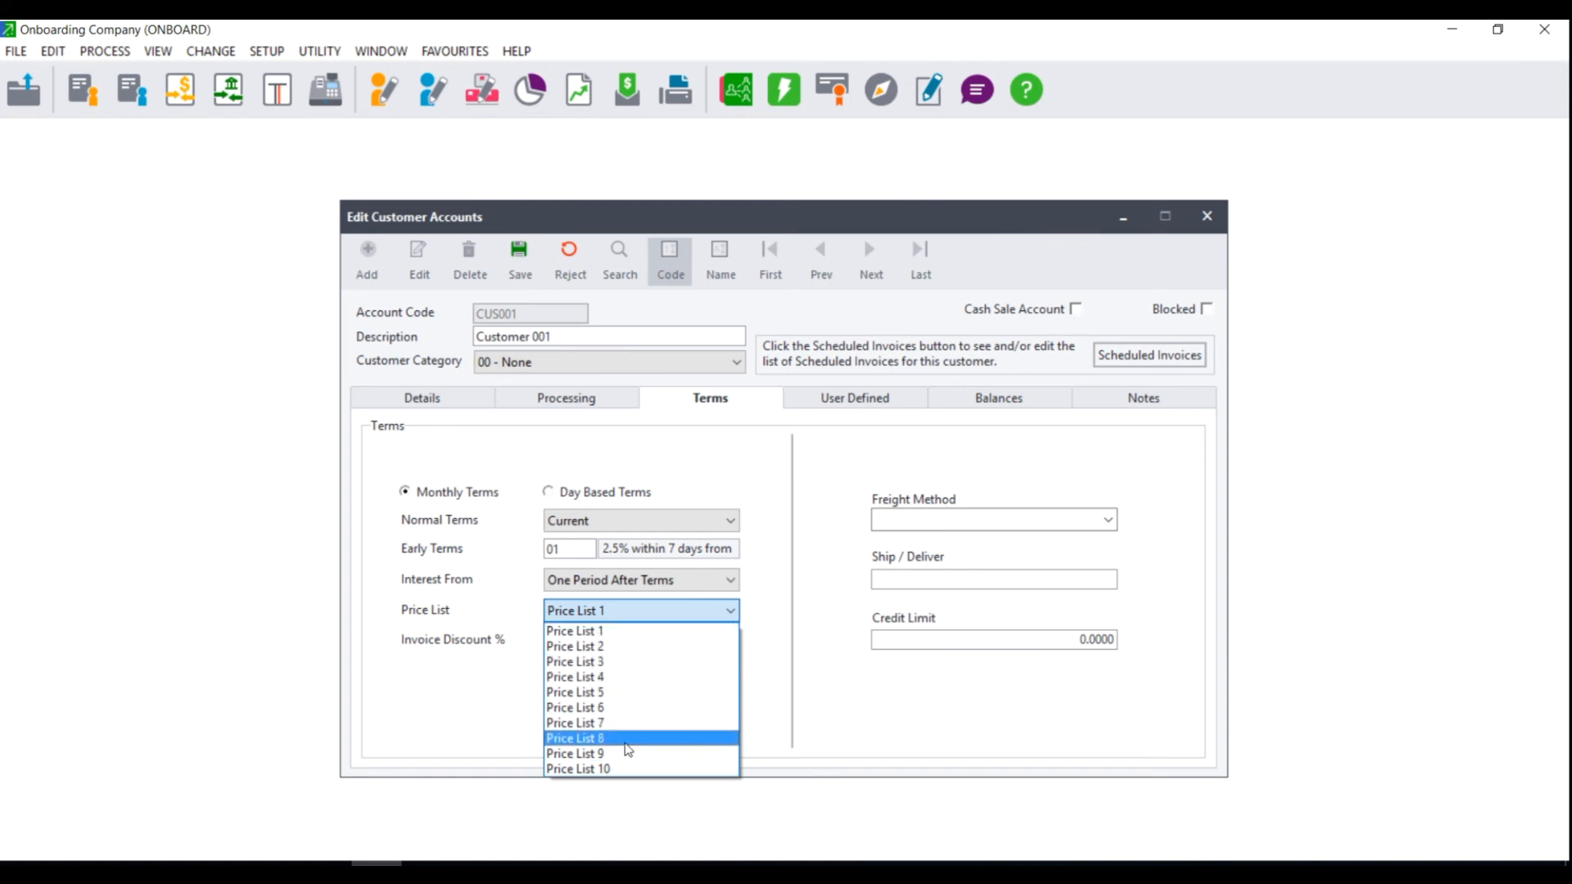
pyautogui.click(610, 618)
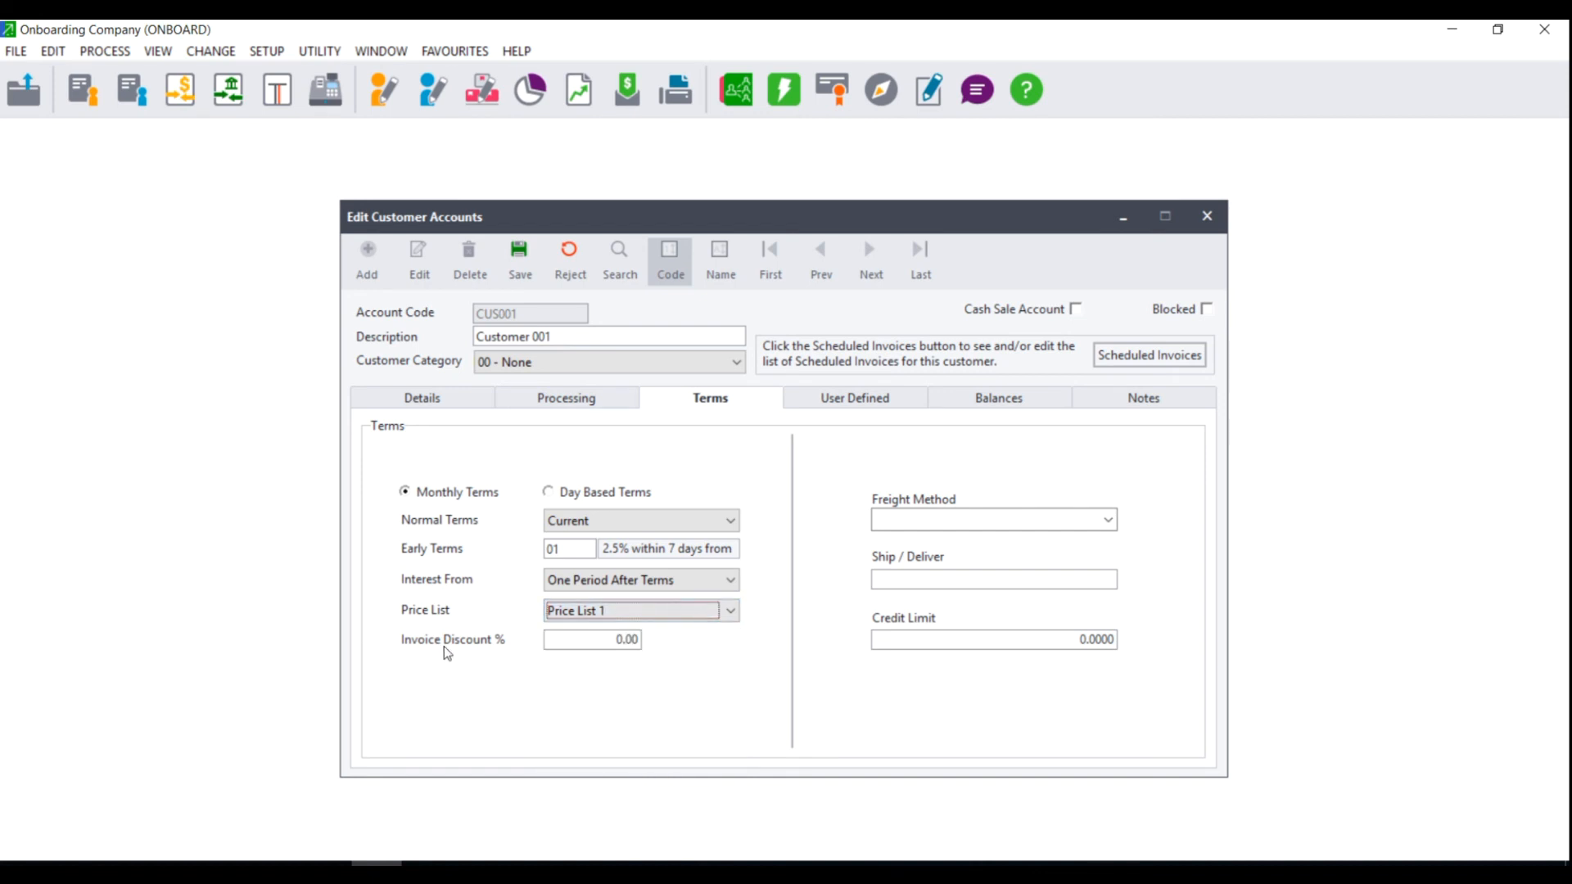
# Correct CUS001's Invoice Discount % from 2.5 back to 0.00, then show its User Defined fields.
pyautogui.click(610, 637)
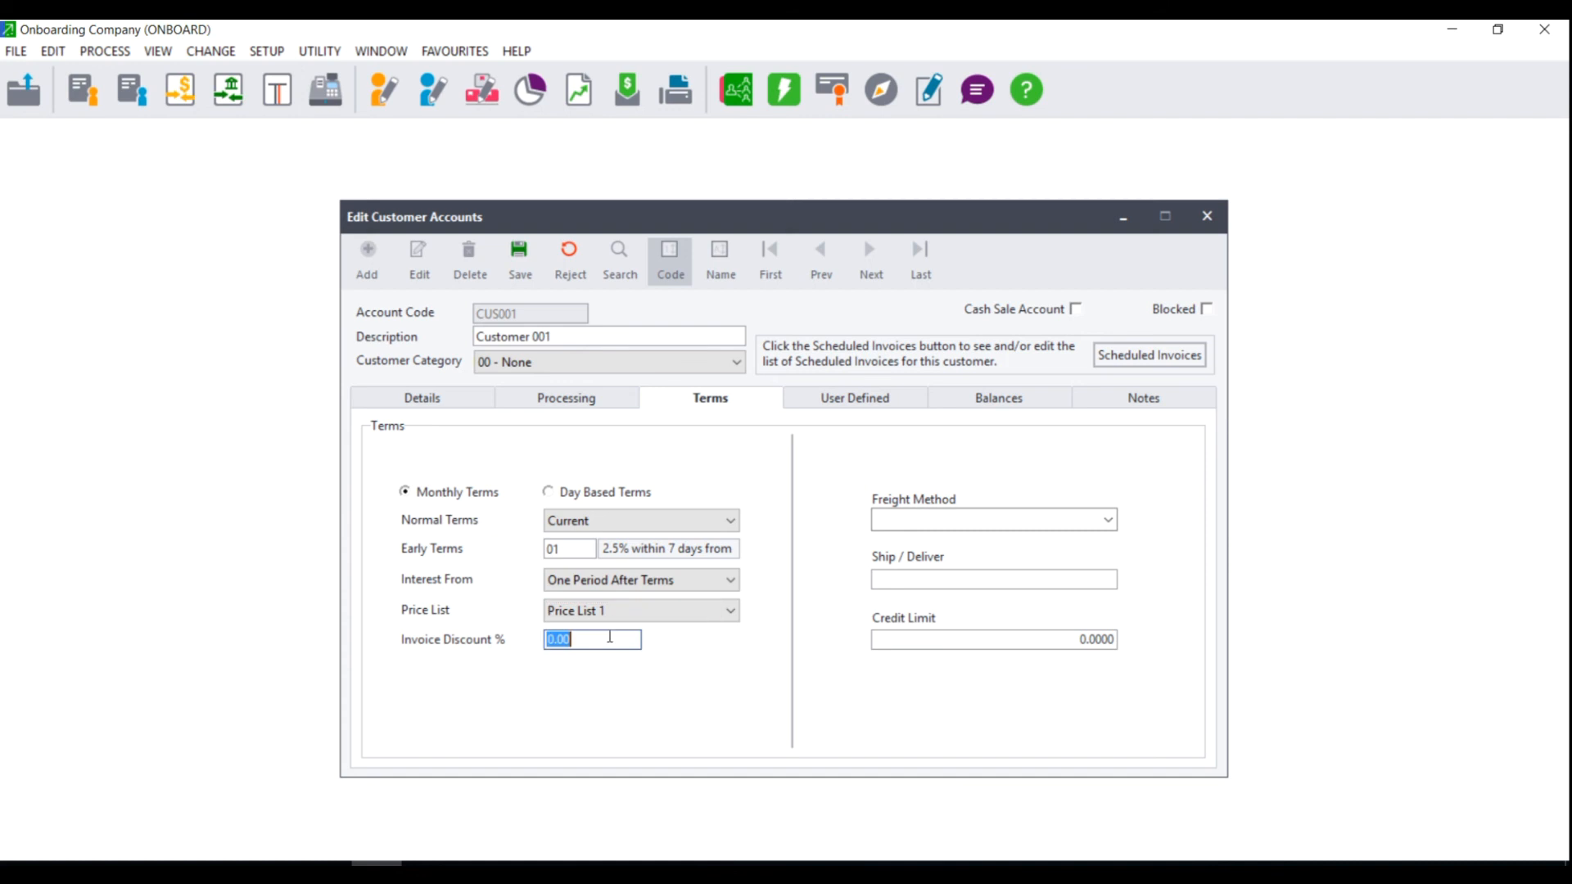
pyautogui.write('2.5')
pyautogui.press('Tab')
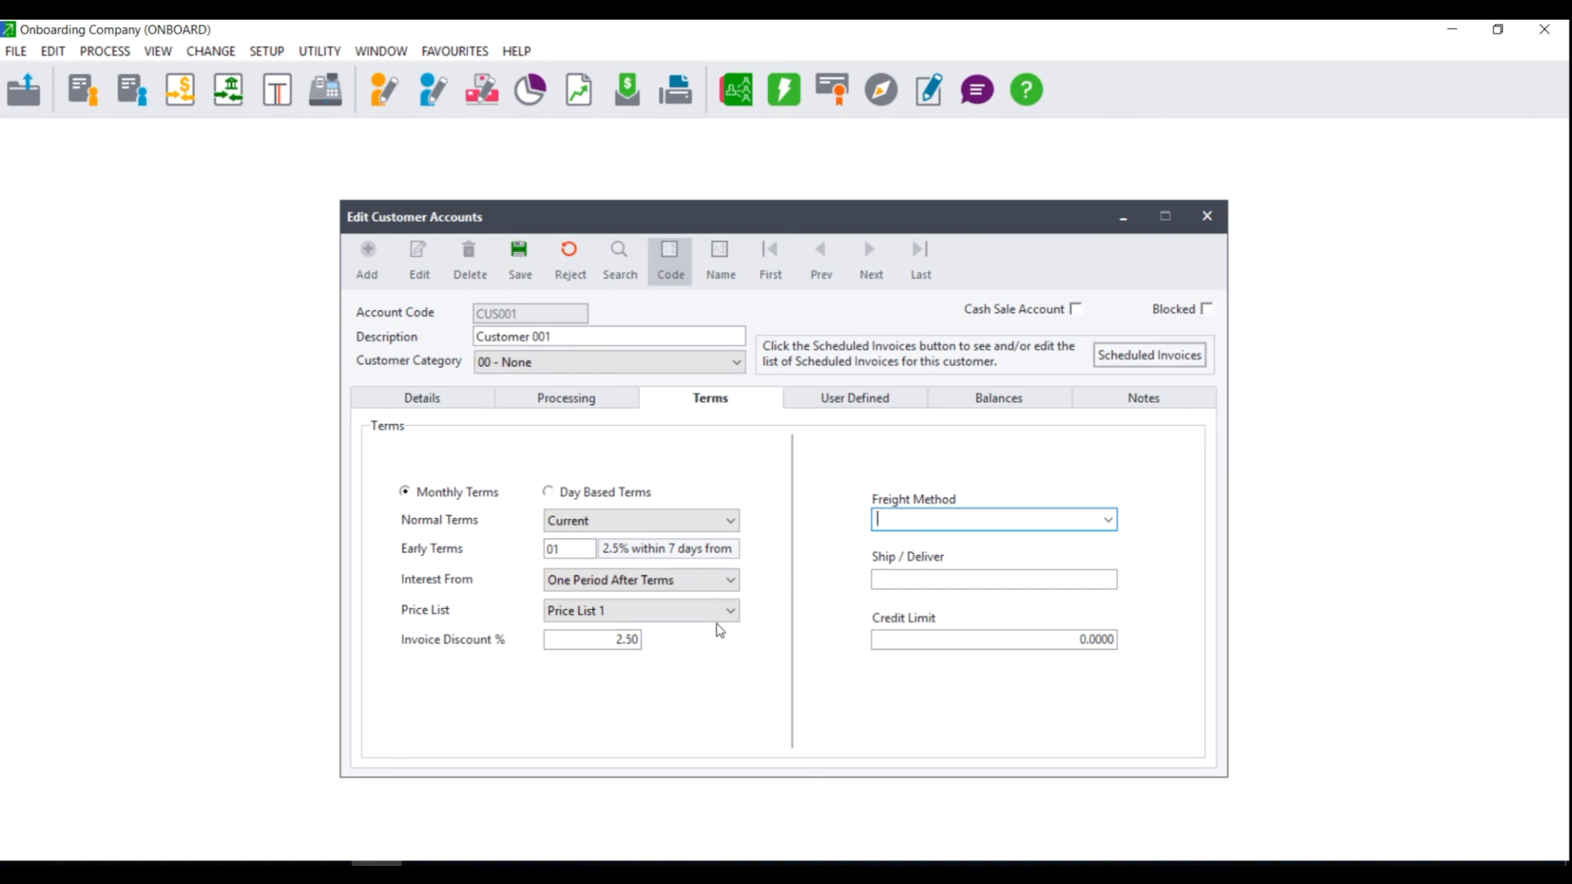
pyautogui.click(600, 635)
pyautogui.write('0.00')
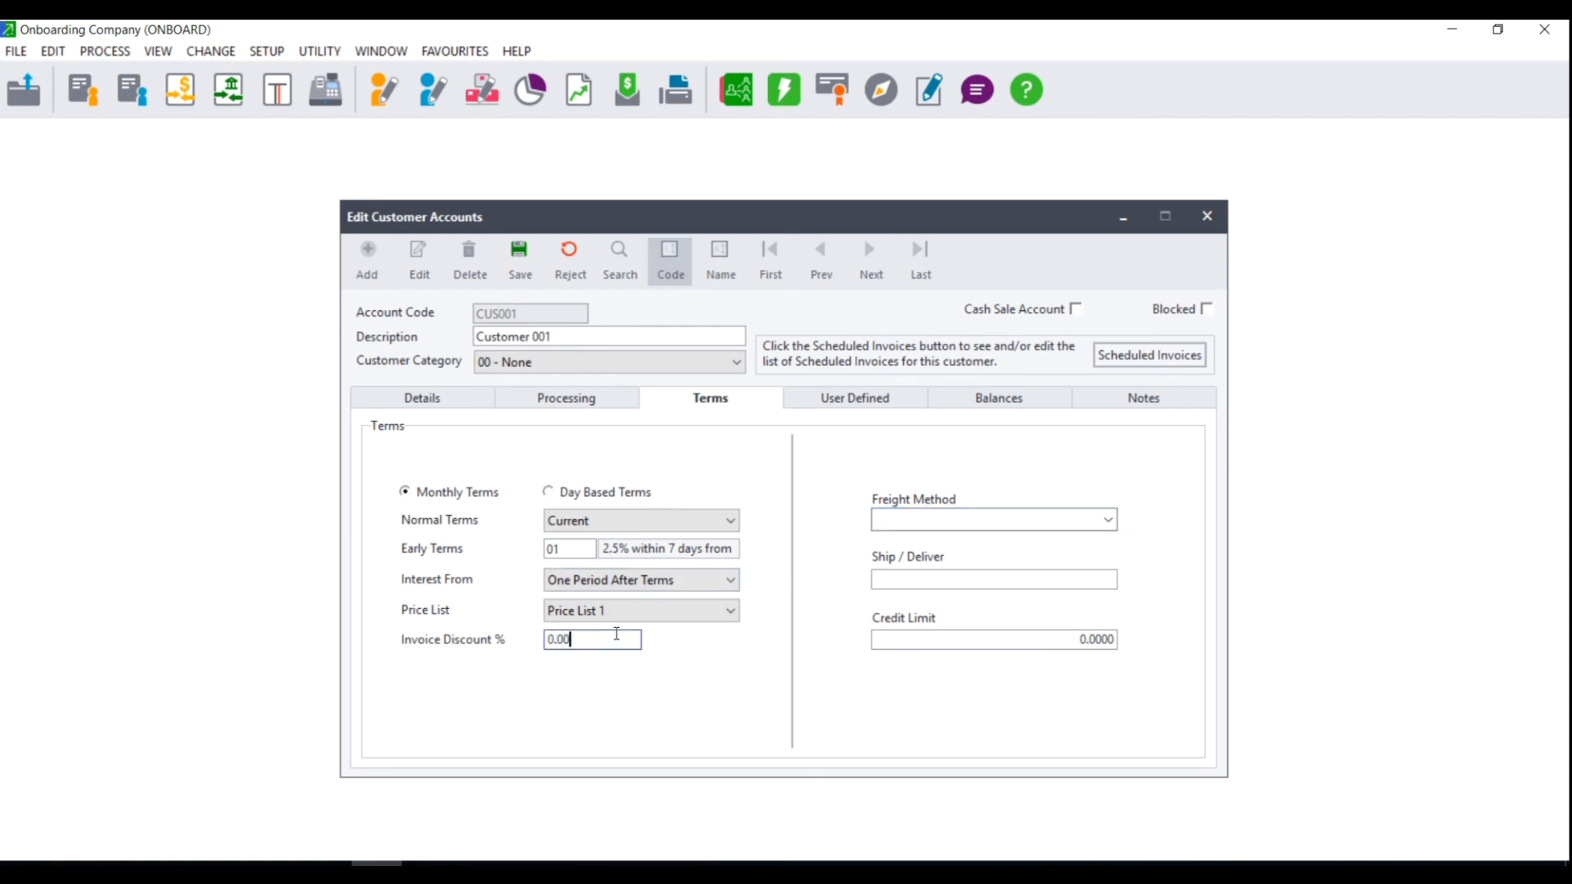
pyautogui.click(847, 405)
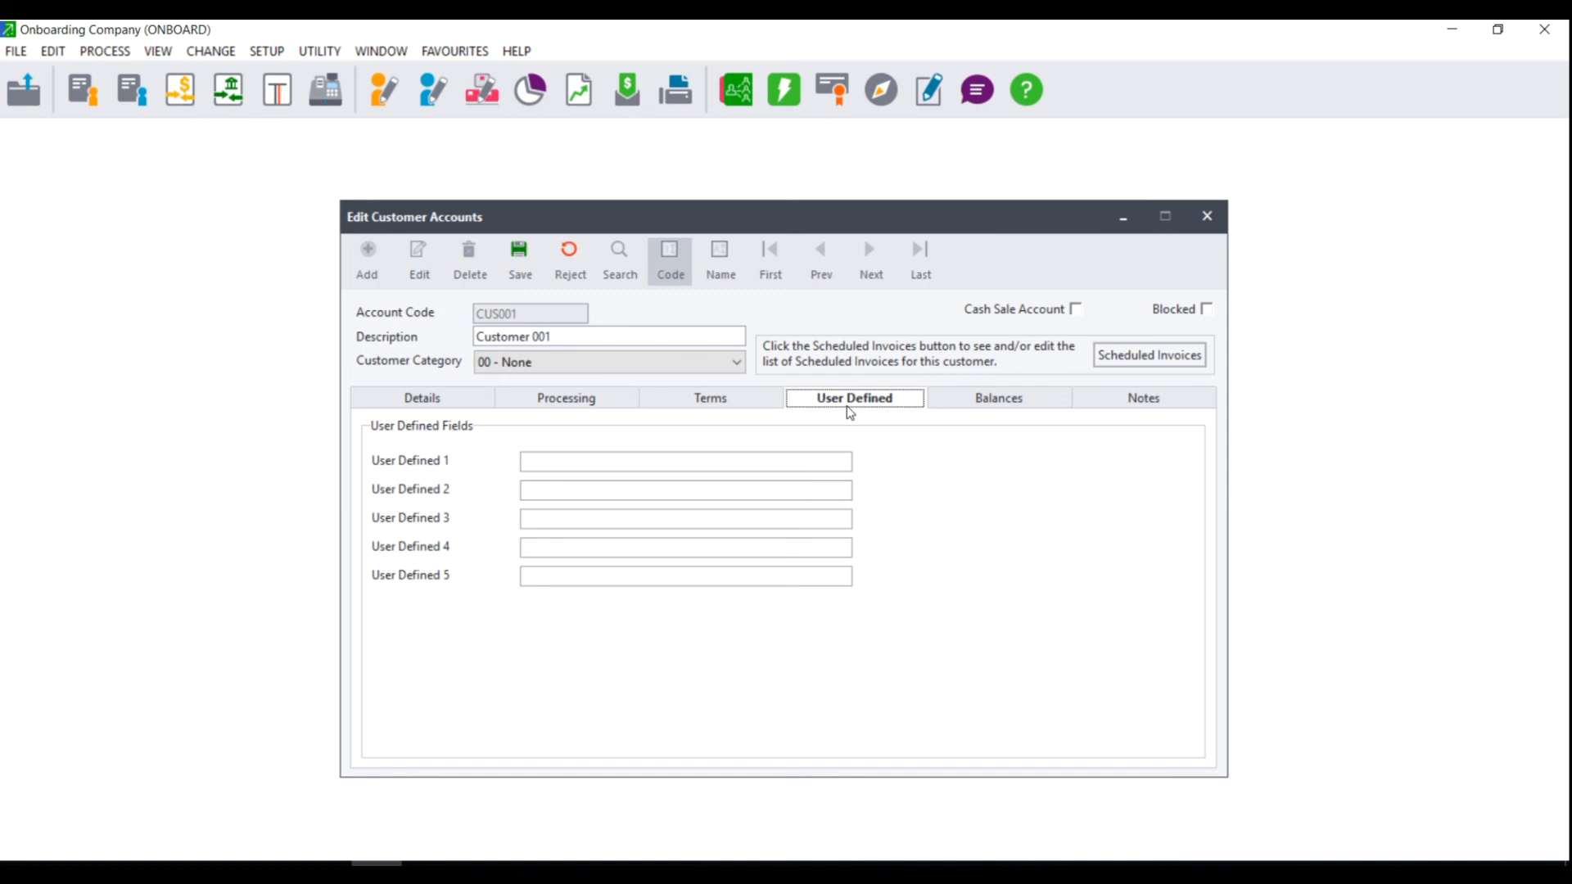
# Check the first user-defined field and the empty Balances and Notes pages, then return to Details.
pyautogui.click(550, 456)
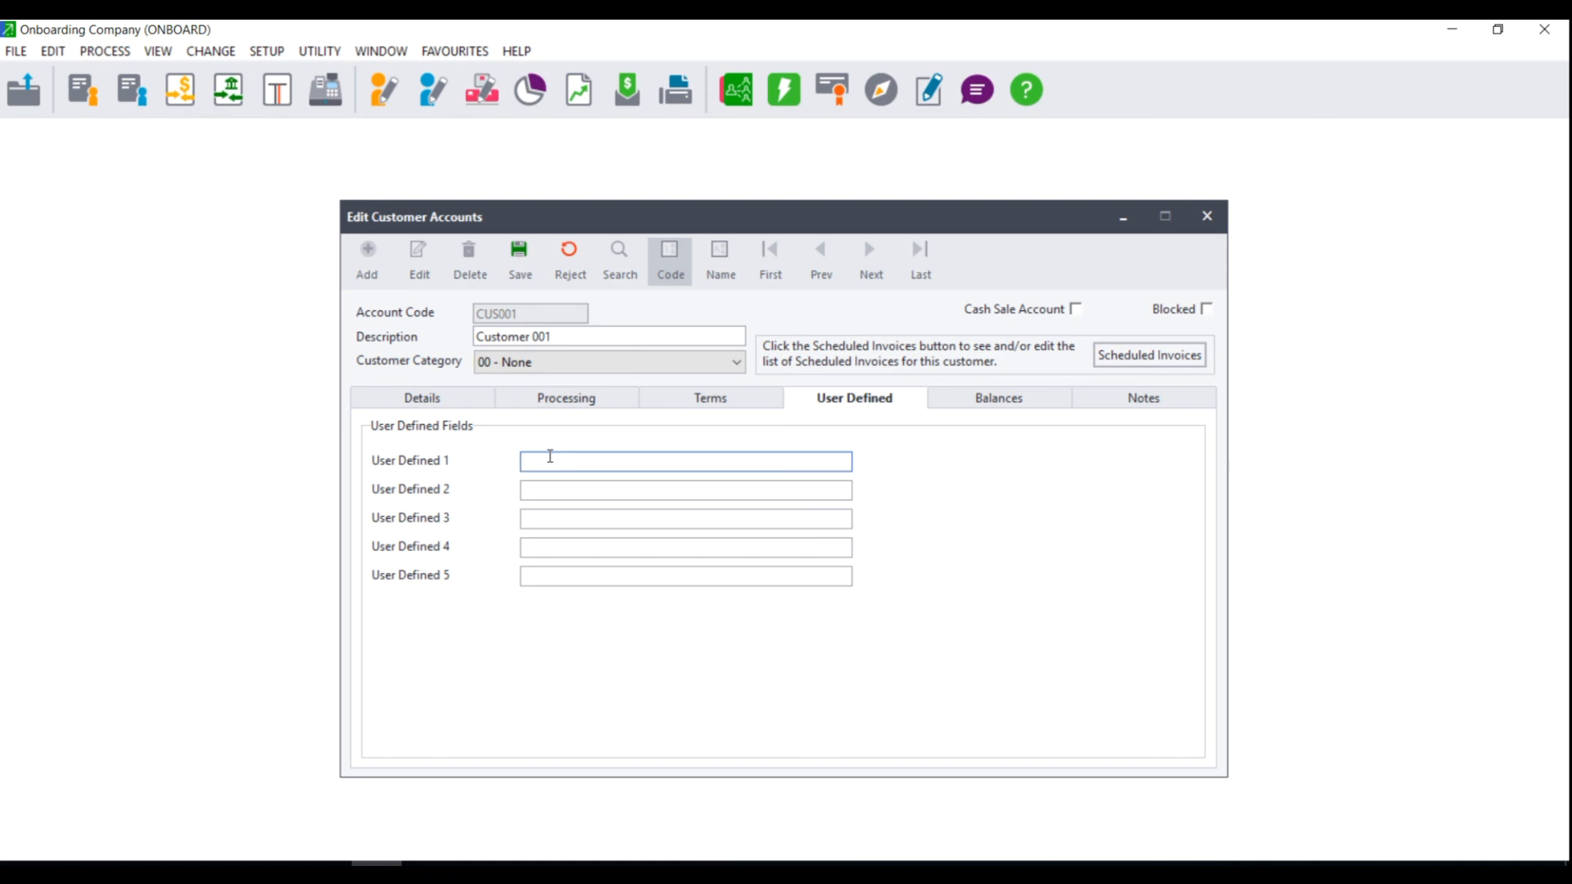
pyautogui.click(1018, 403)
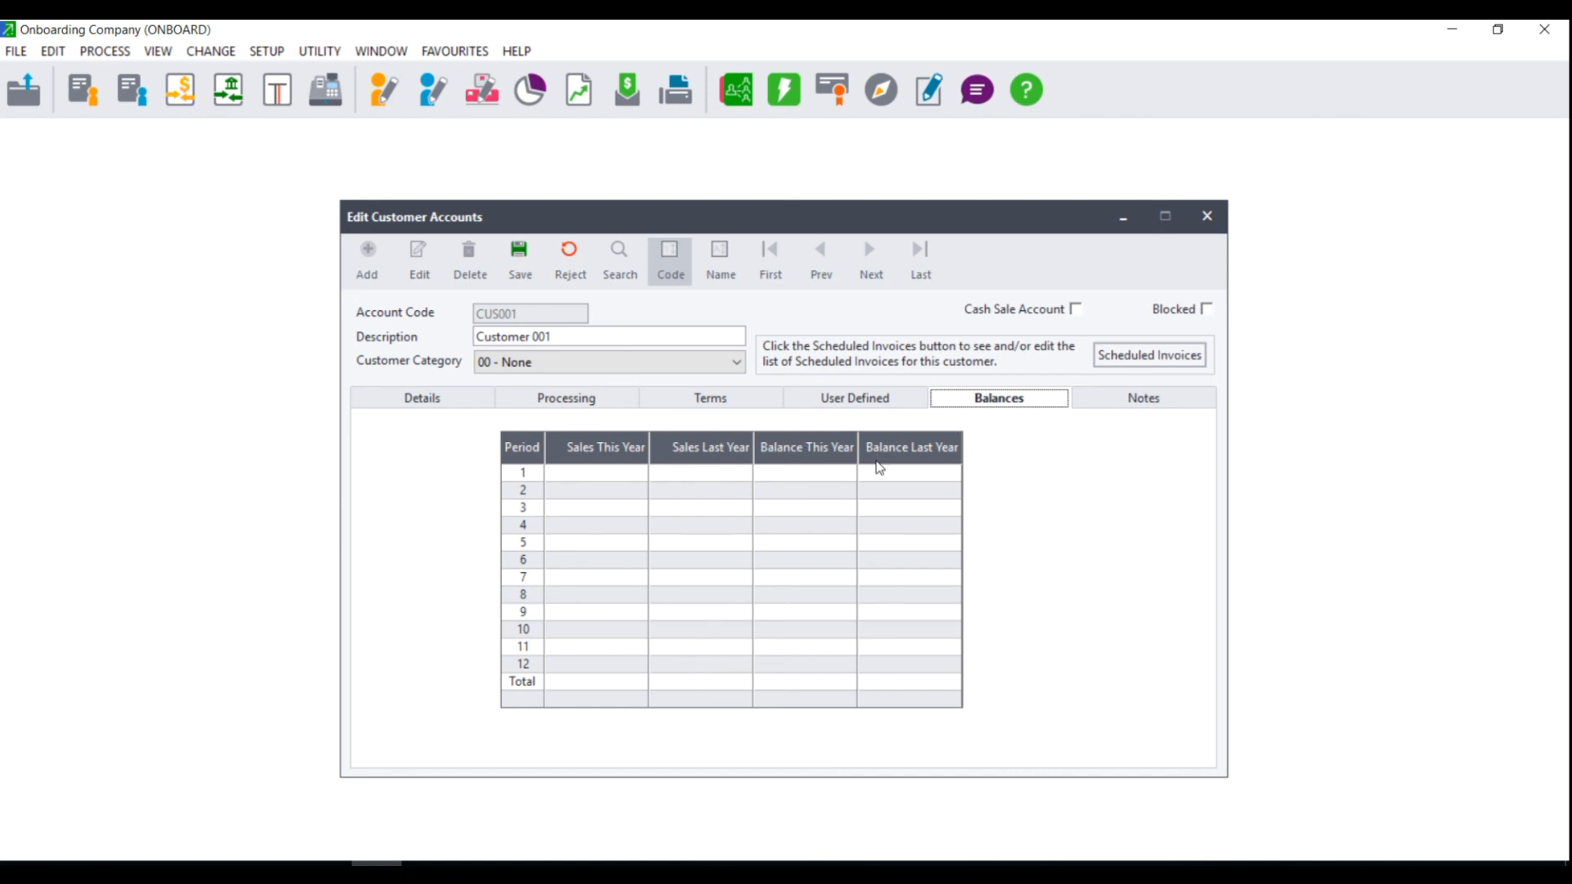
pyautogui.click(1142, 401)
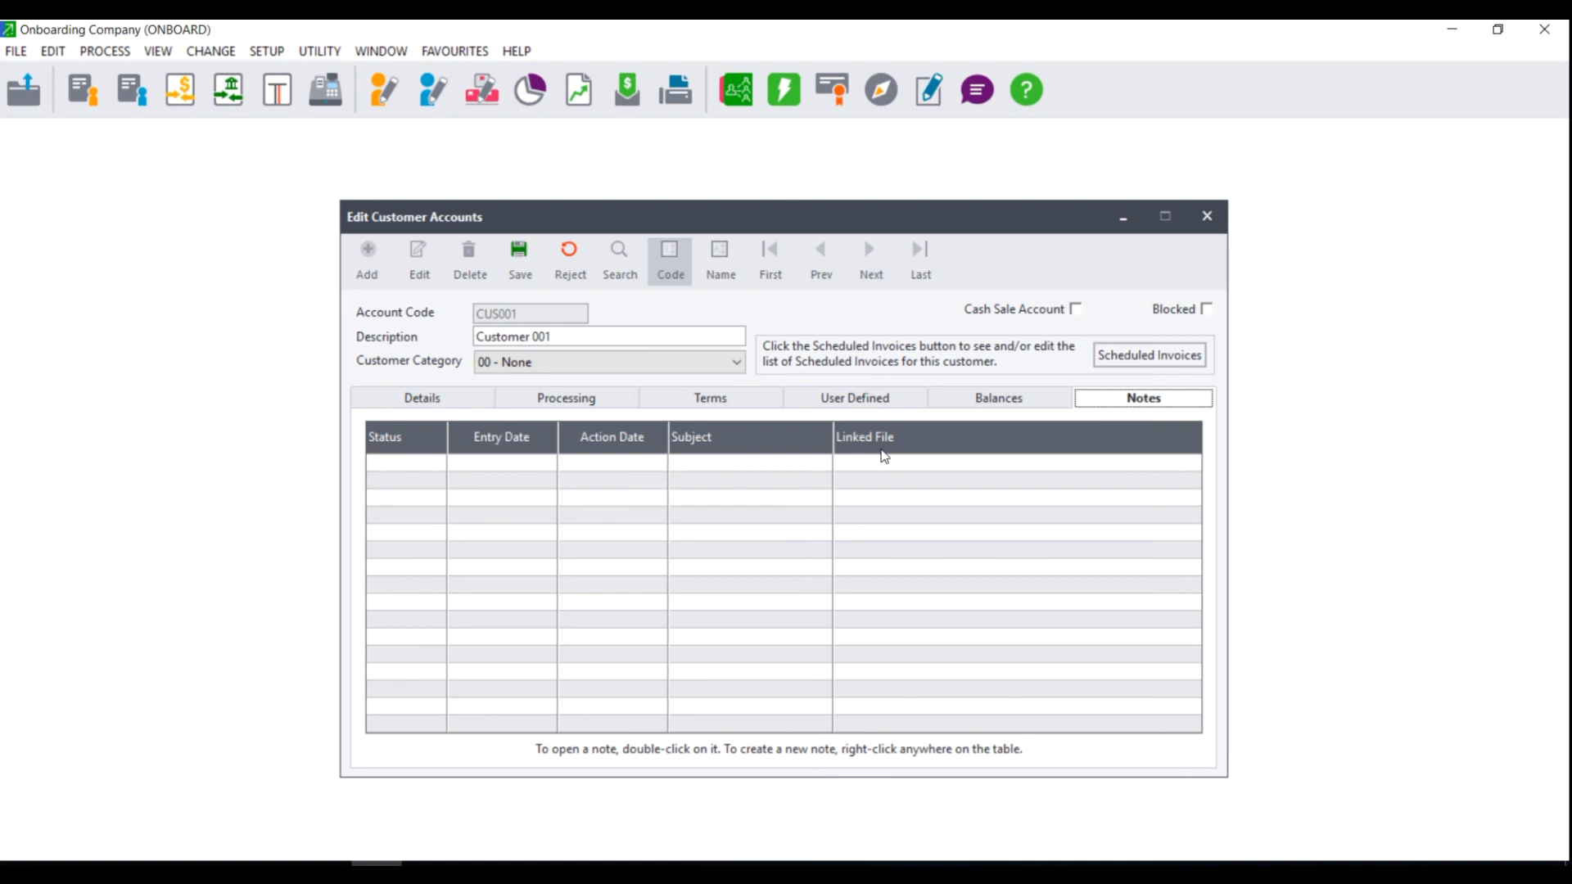
pyautogui.click(419, 401)
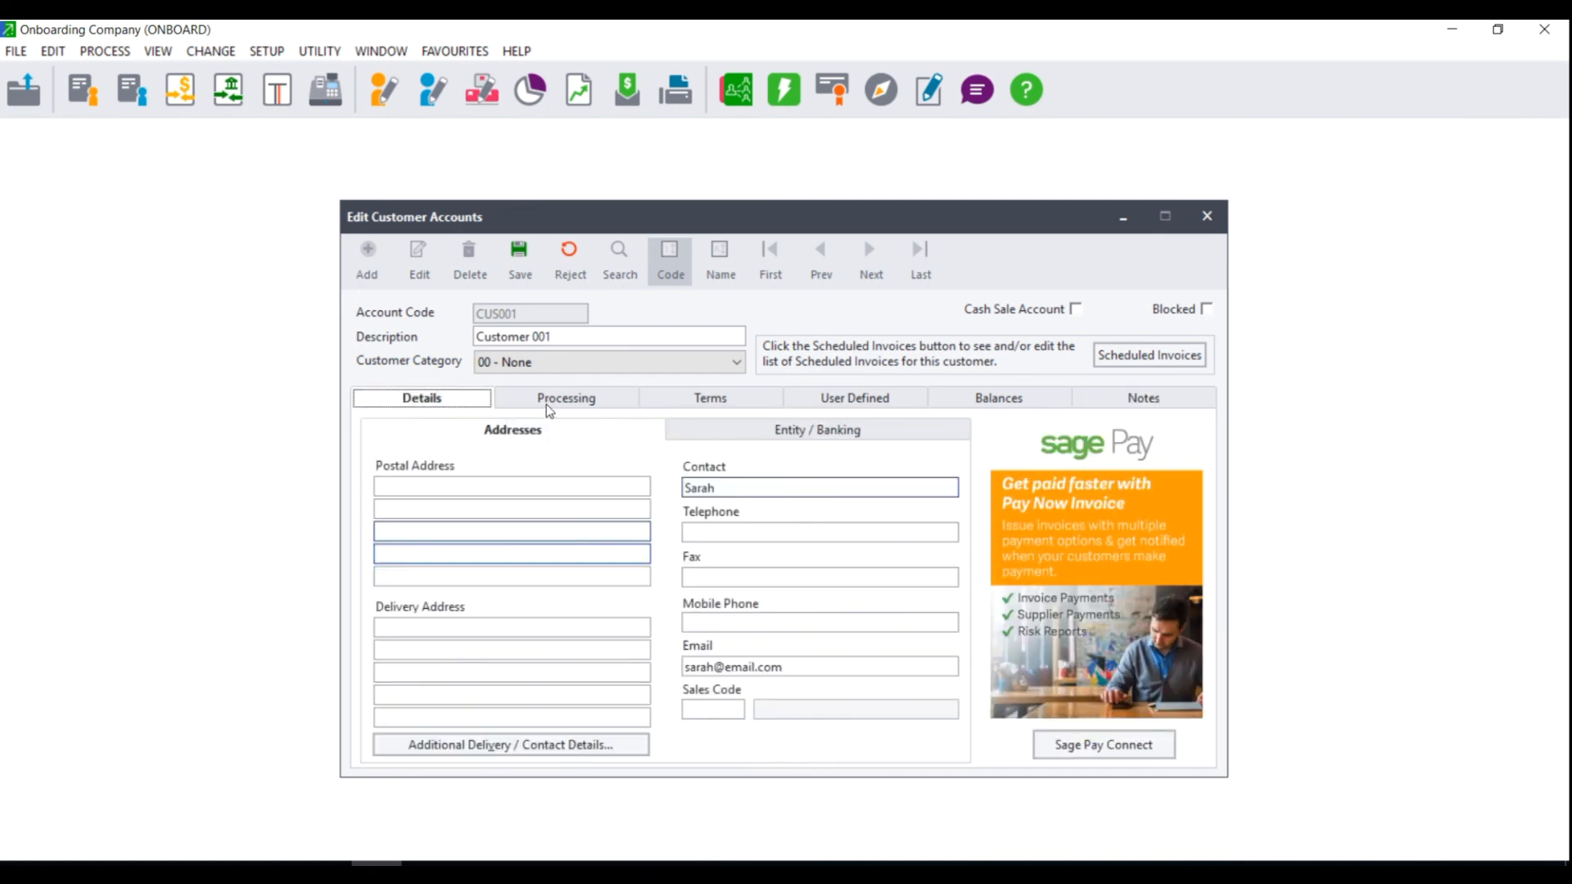
# Recheck the Processing and Terms settings, then save customer account CUS001.
pyautogui.click(548, 407)
pyautogui.click(707, 399)
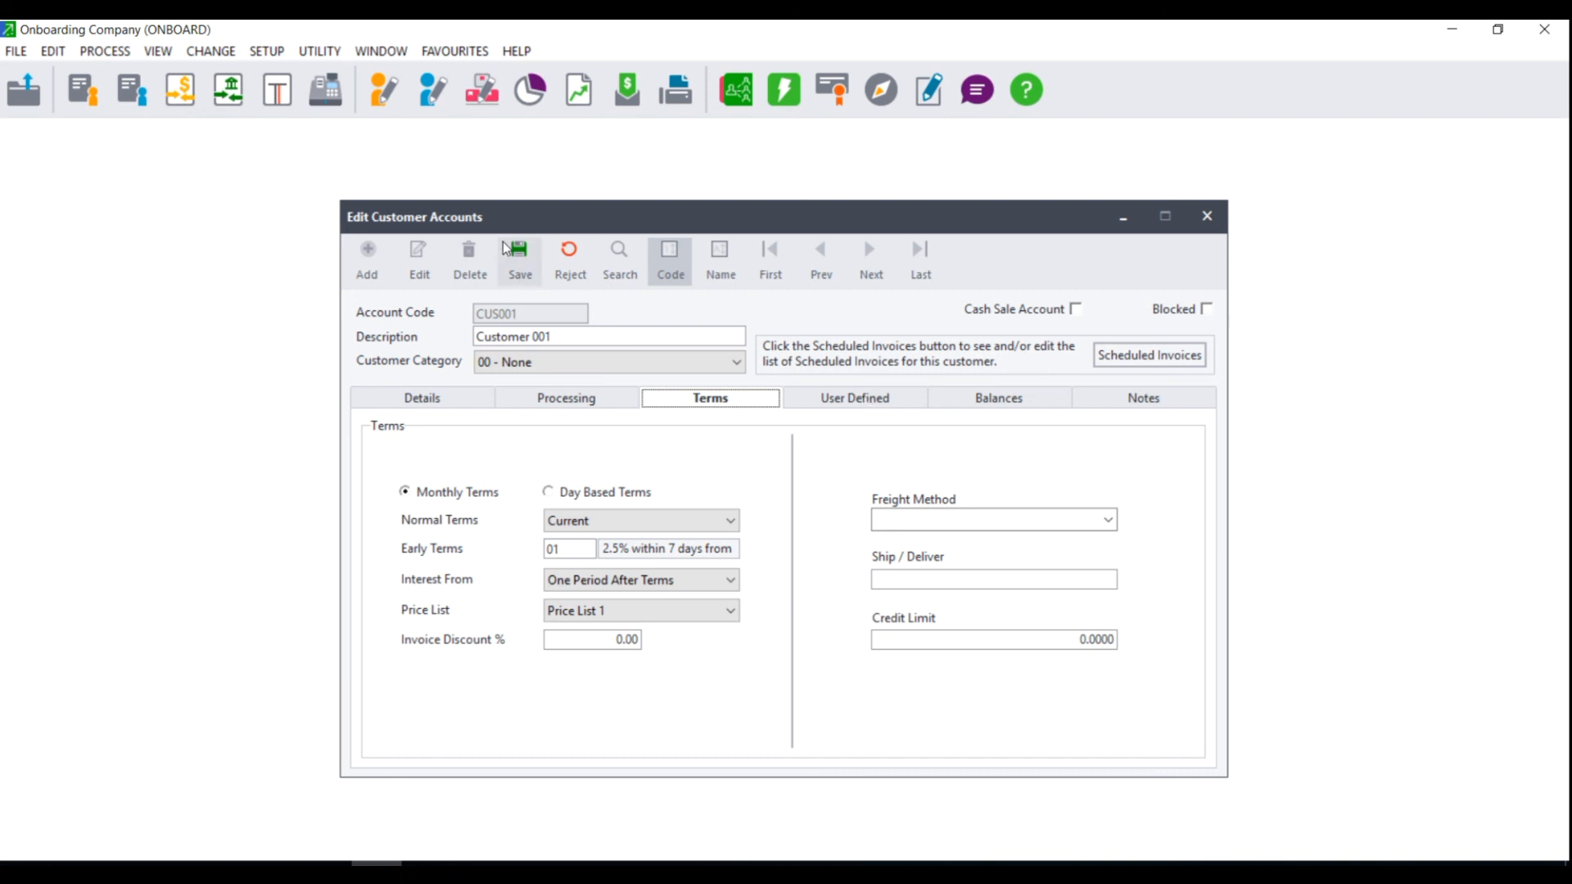
pyautogui.click(519, 267)
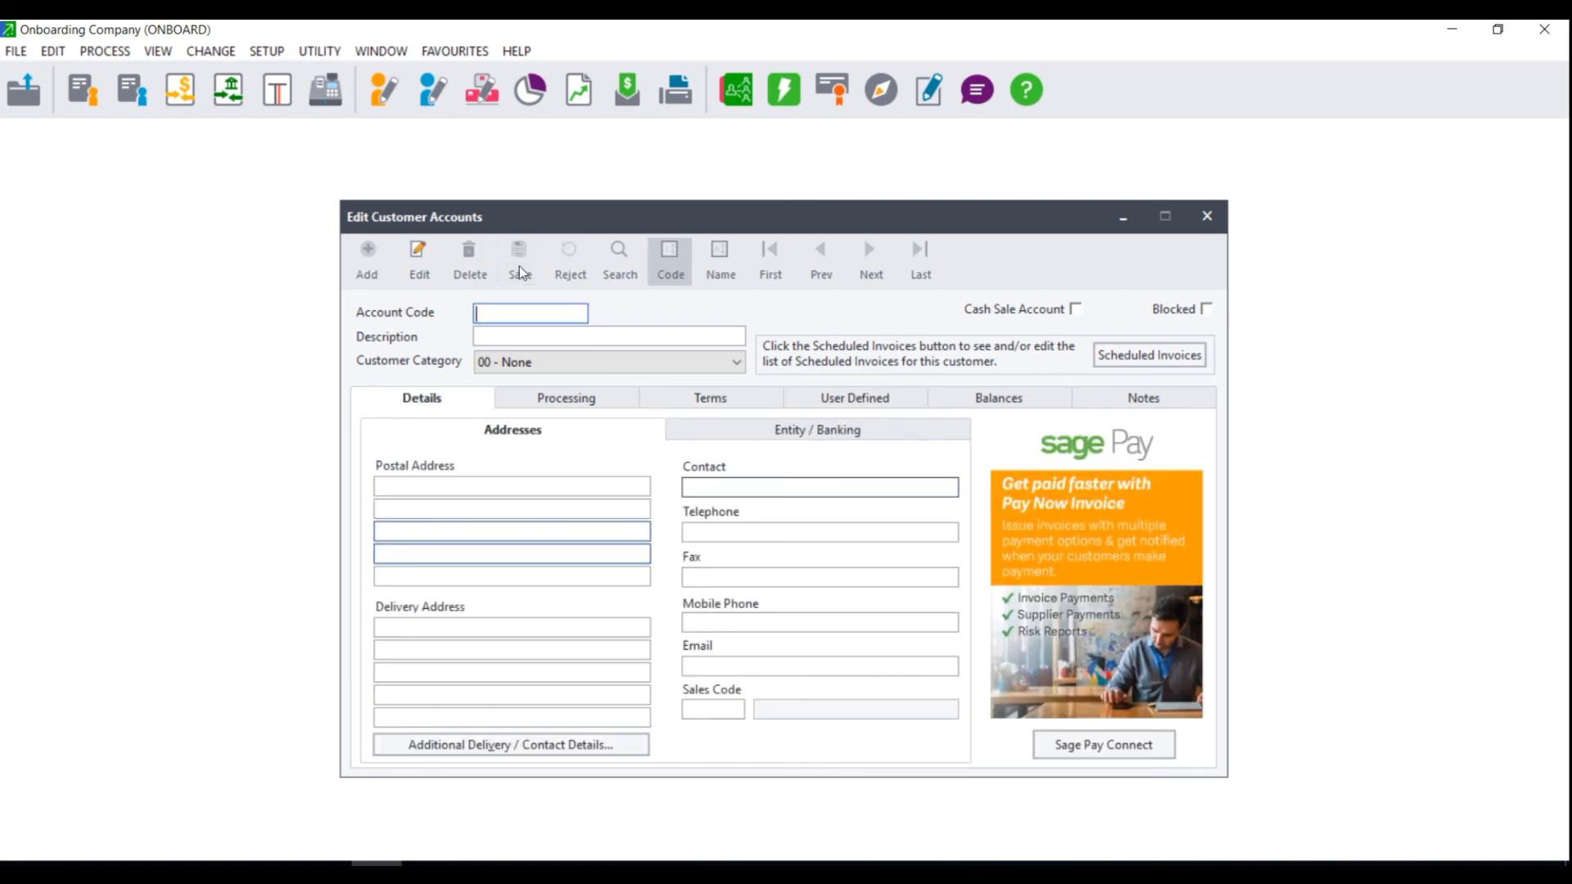